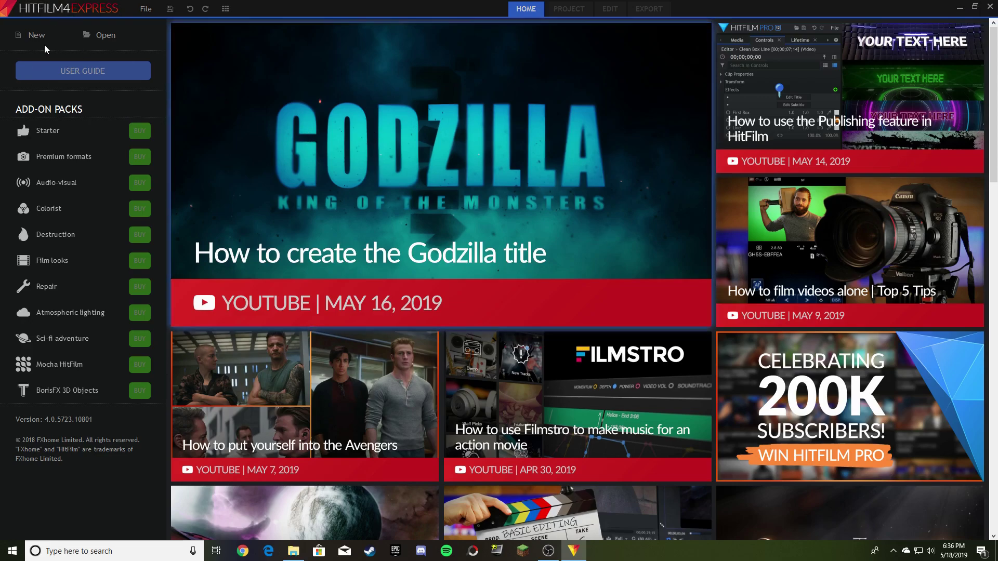
# Step: Start a new project and look over the Home, Edit and Export pages before returning to Project Settings
pyautogui.click(31, 34)
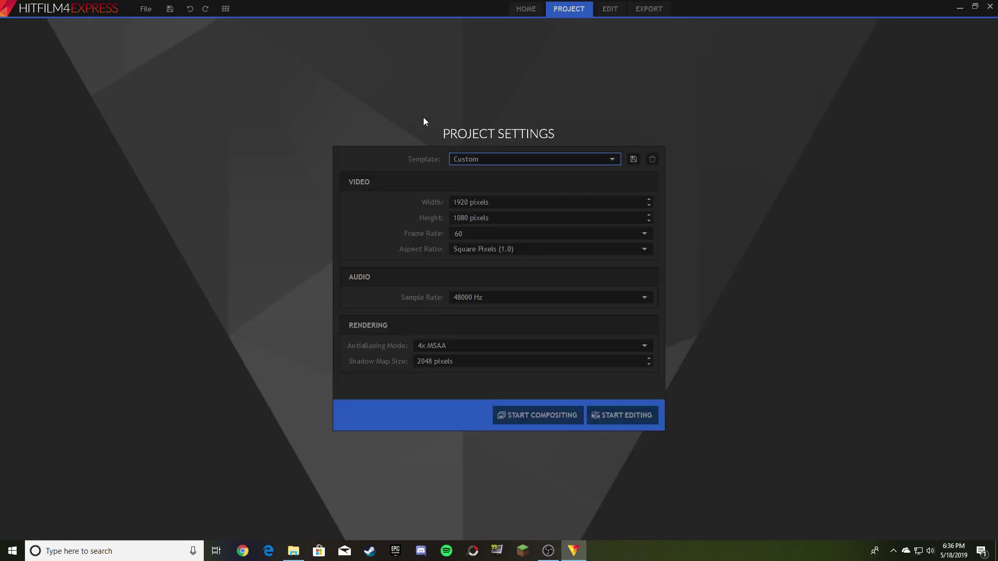
pyautogui.click(517, 10)
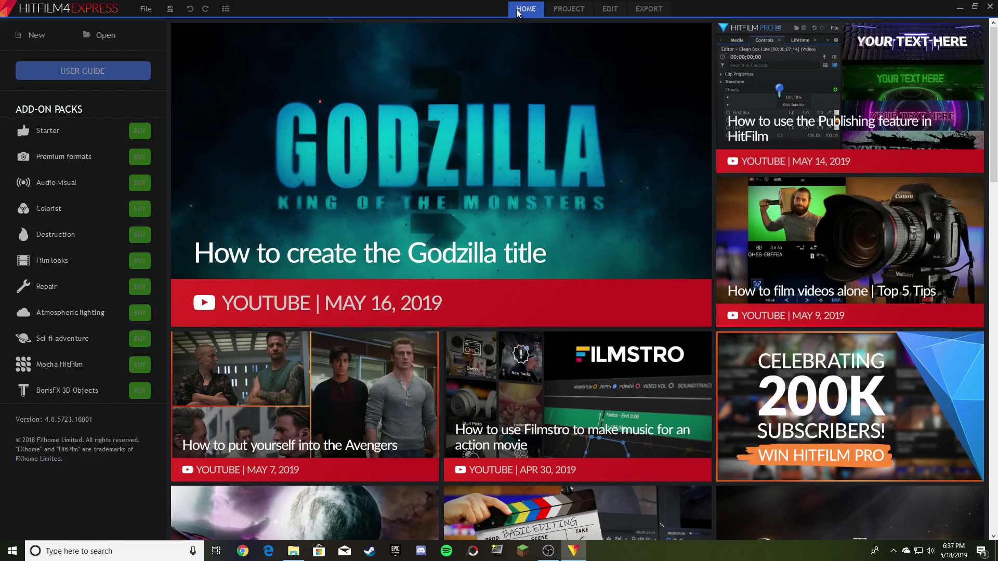
pyautogui.click(563, 11)
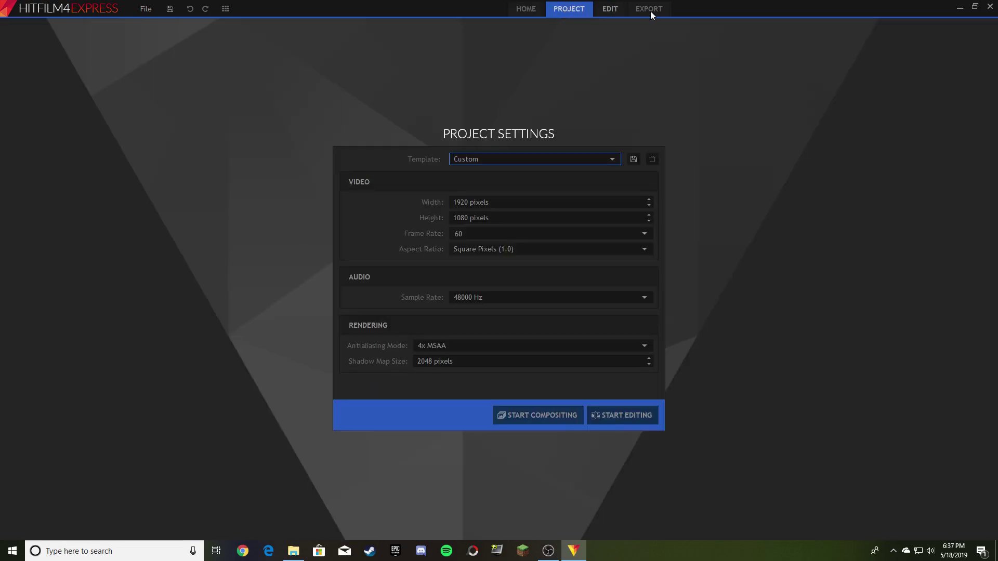
pyautogui.click(606, 11)
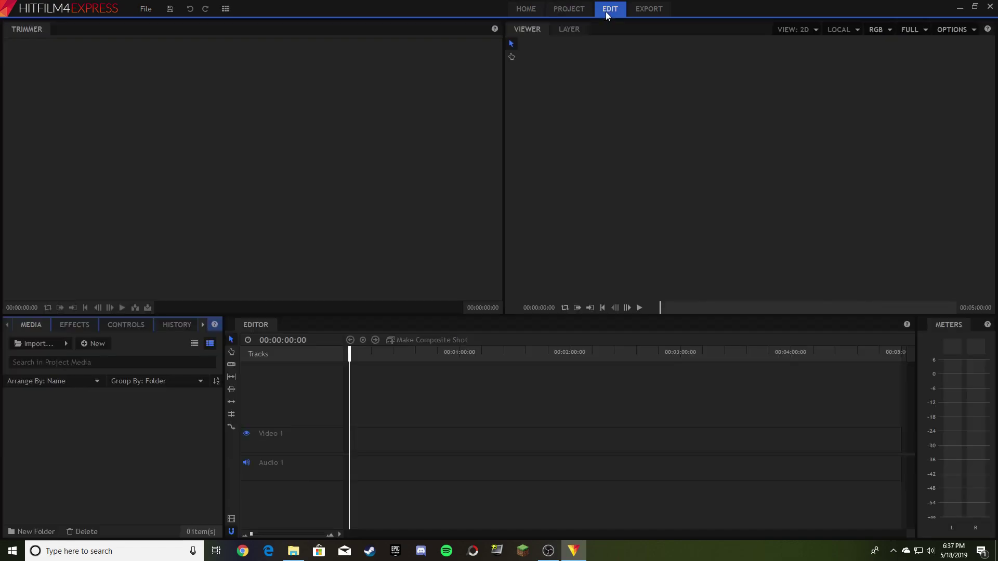
pyautogui.click(641, 10)
pyautogui.click(565, 12)
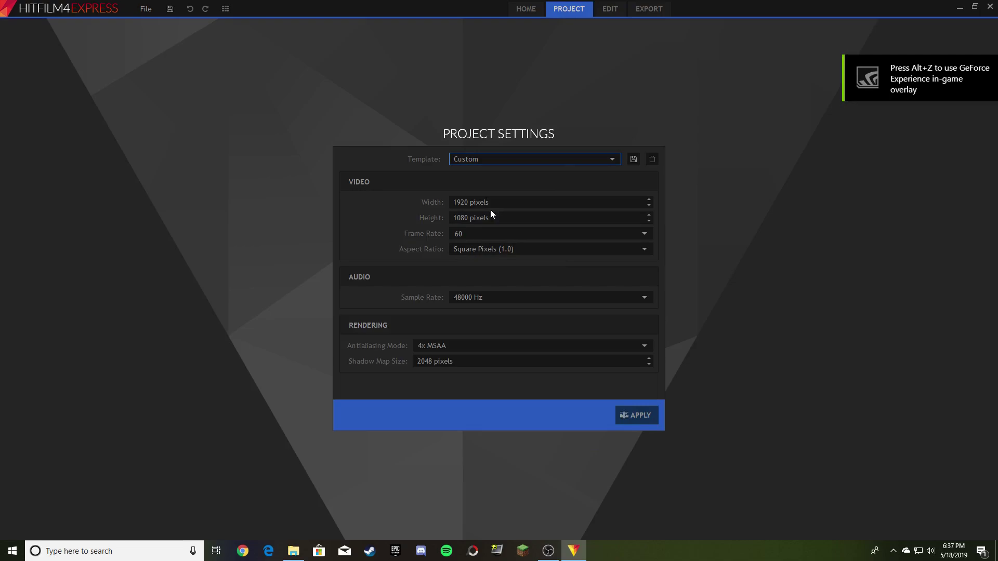
# Step: Keep the Custom template at 1920×1080 with a 60 fps frame rate
pyautogui.click(464, 161)
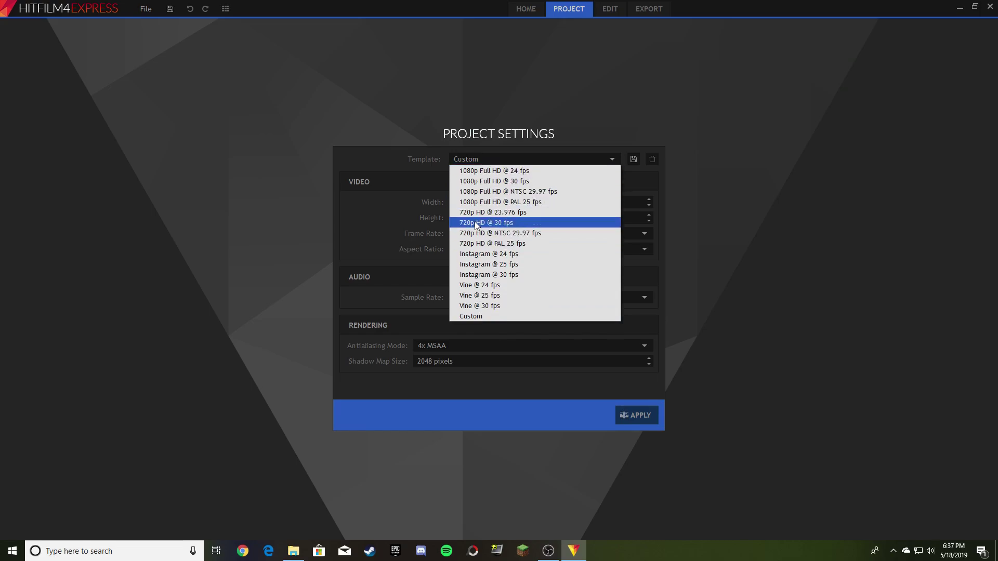
pyautogui.click(471, 315)
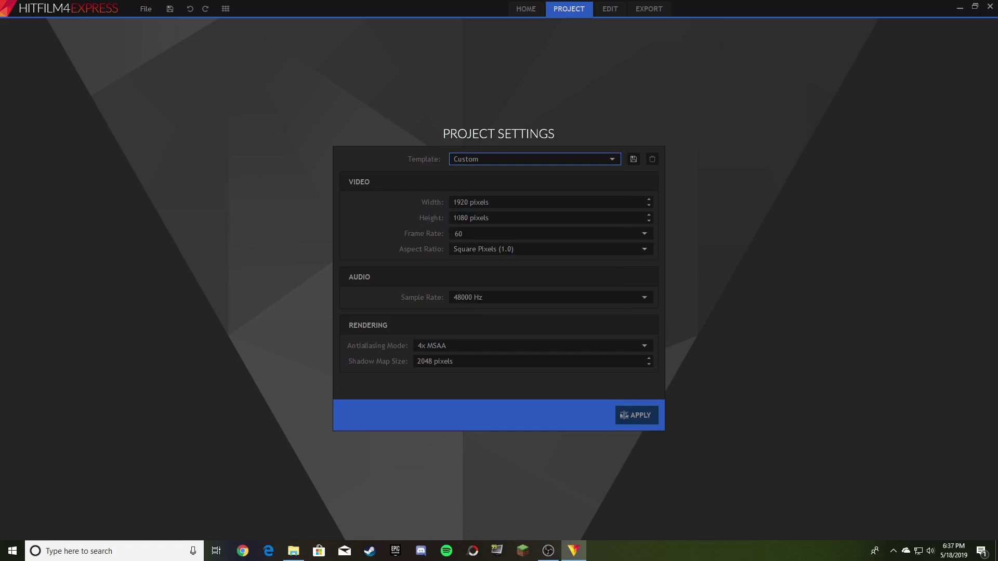
pyautogui.click(475, 214)
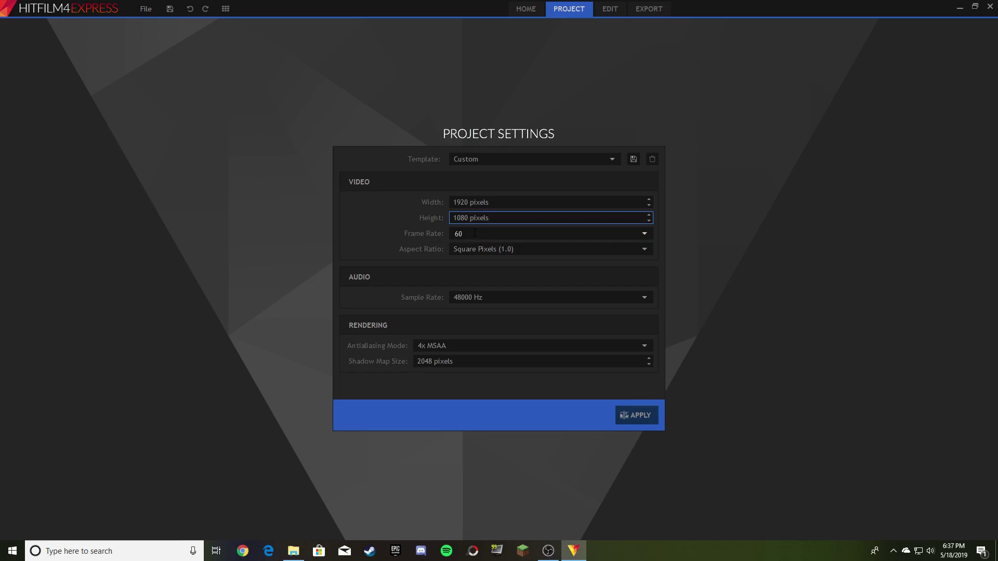
pyautogui.click(644, 235)
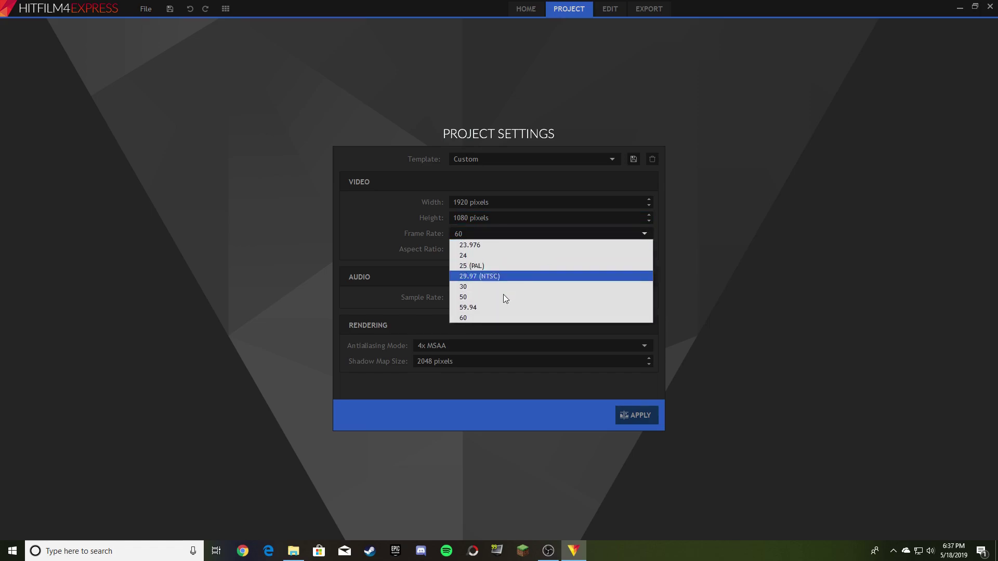
pyautogui.click(485, 317)
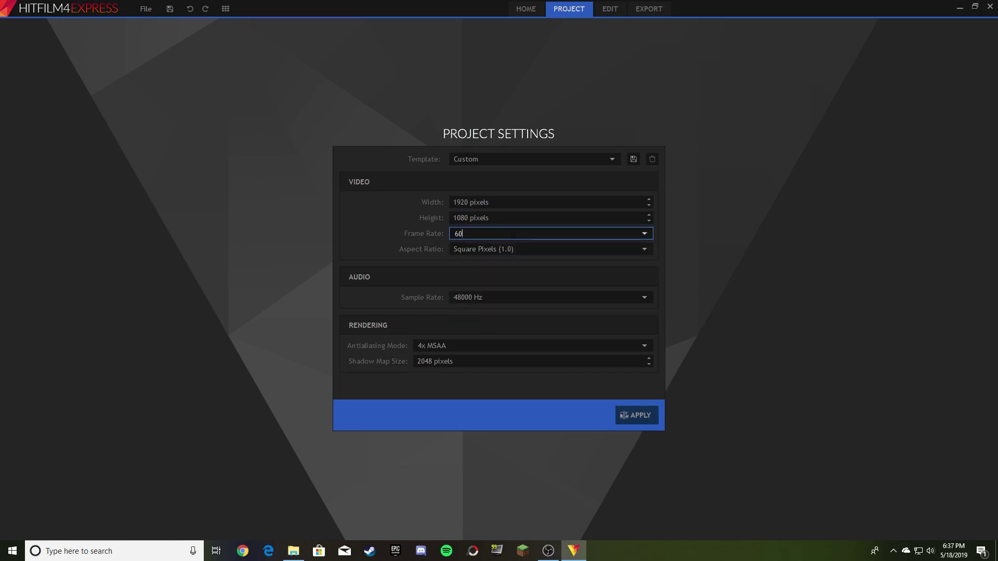
pyautogui.click(648, 234)
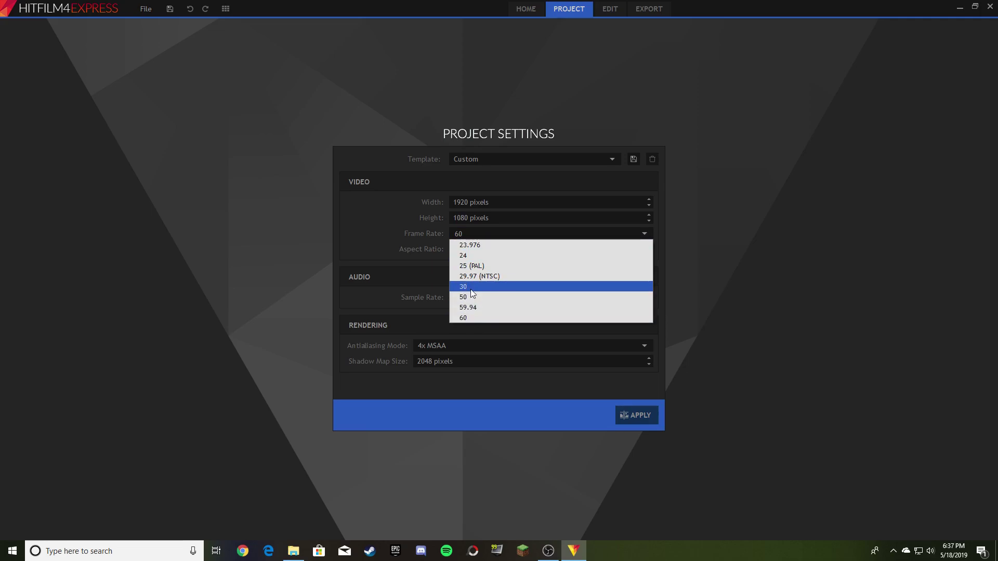
pyautogui.click(461, 319)
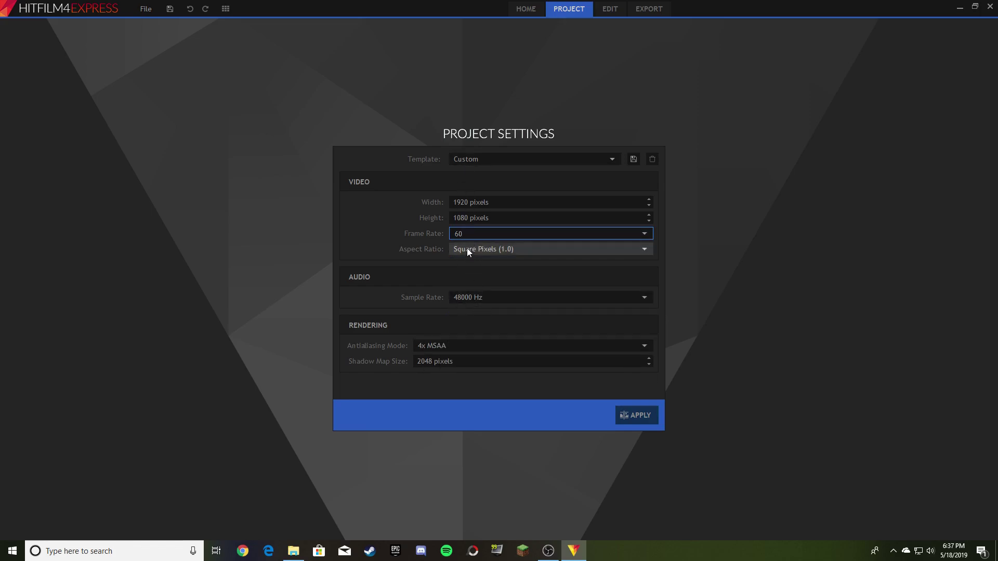
# Step: Apply the project settings and import resort.mp4 and the tropical house mp3 into the Media panel
pyautogui.click(635, 415)
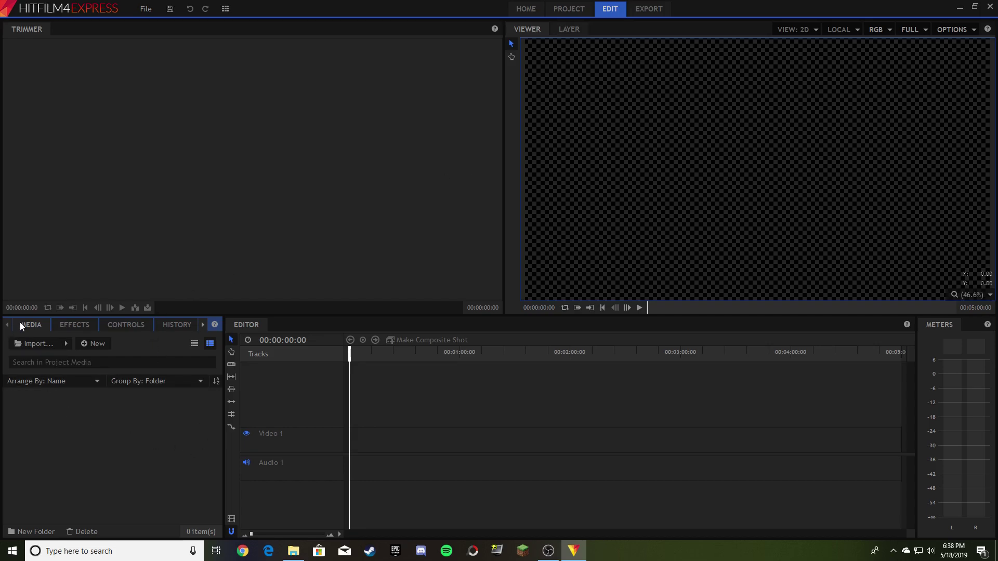
pyautogui.click(293, 551)
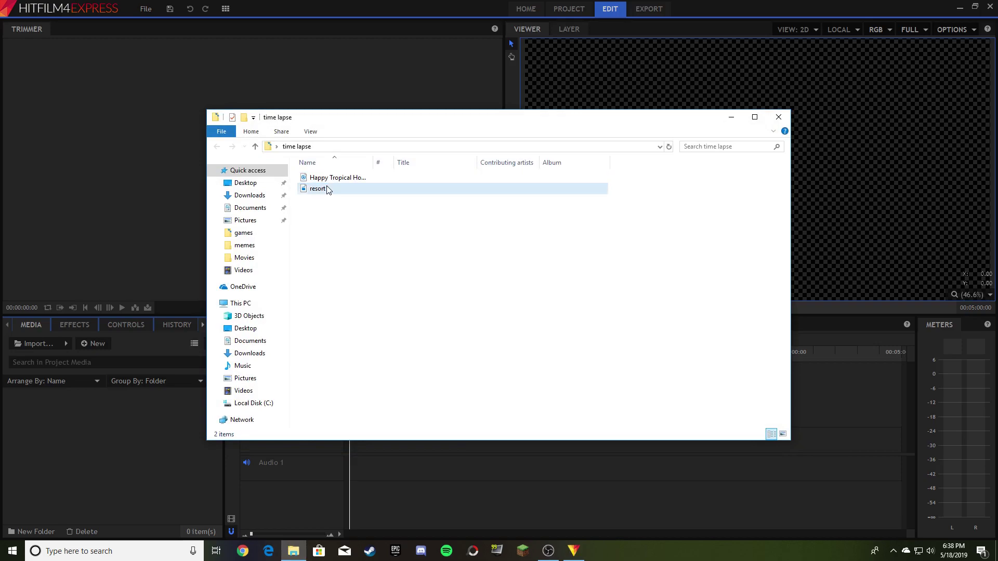
pyautogui.click(327, 189)
pyautogui.hotkey('ctrl', 'a')
pyautogui.moveTo(329, 179); pyautogui.dragTo(109, 442)
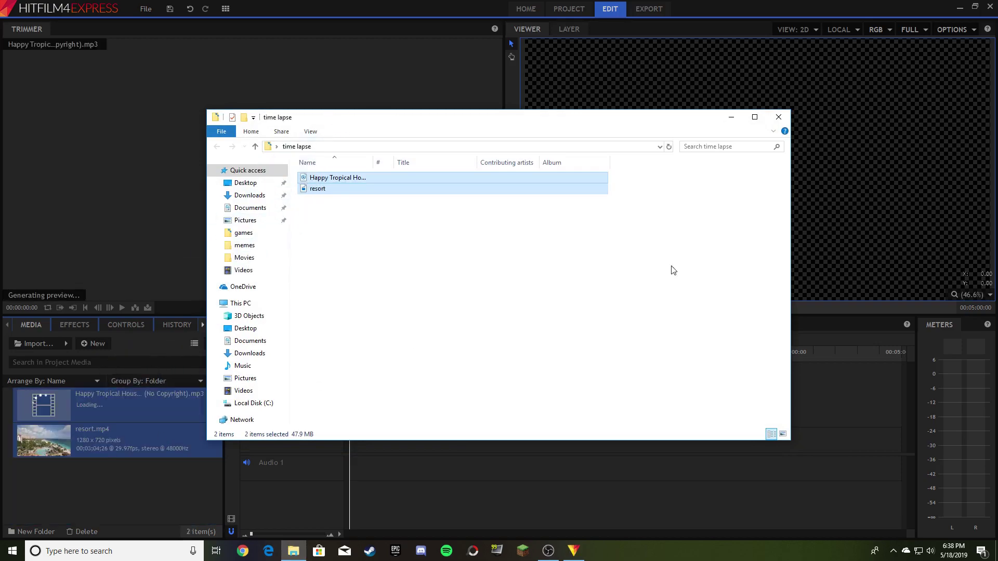
pyautogui.click(734, 120)
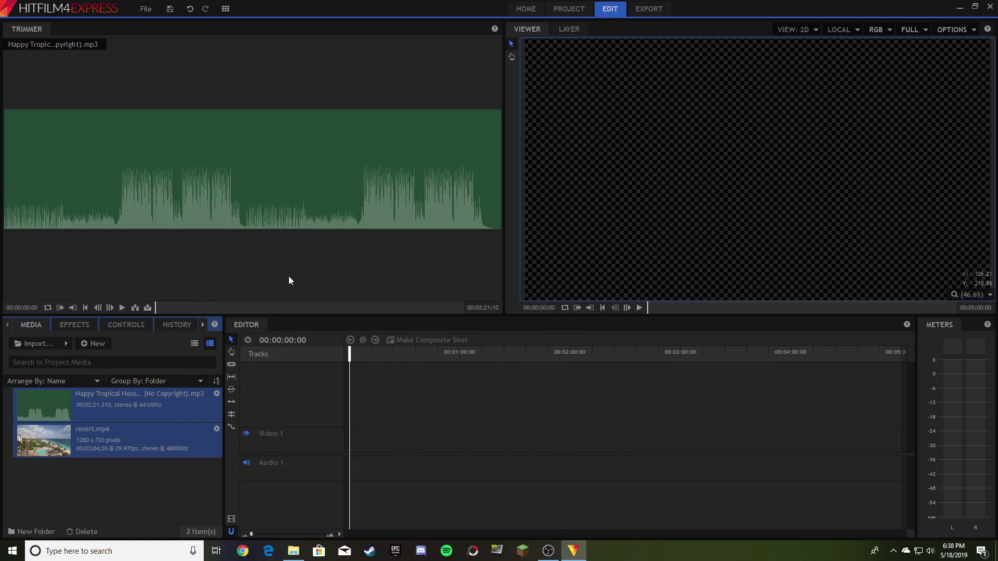
# Step: Preview the resort.mp4 clip and the tropical house music track
pyautogui.moveTo(289, 280); pyautogui.dragTo(67, 447)
pyautogui.click(89, 439)
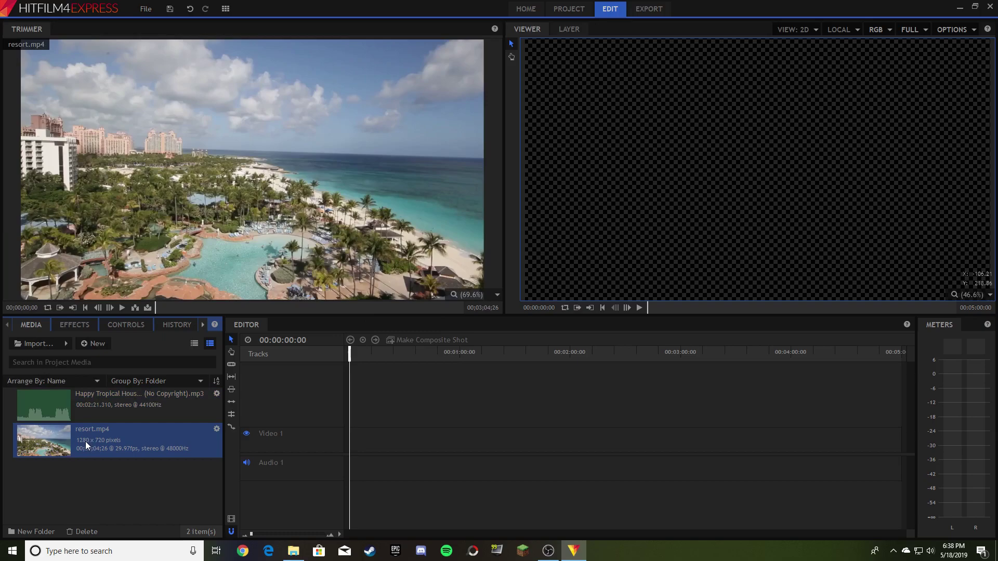
pyautogui.click(85, 400)
pyautogui.click(113, 450)
# Step: Place resort.mp4 on the timeline and match the sequence settings to the clip
pyautogui.moveTo(177, 465); pyautogui.dragTo(344, 445)
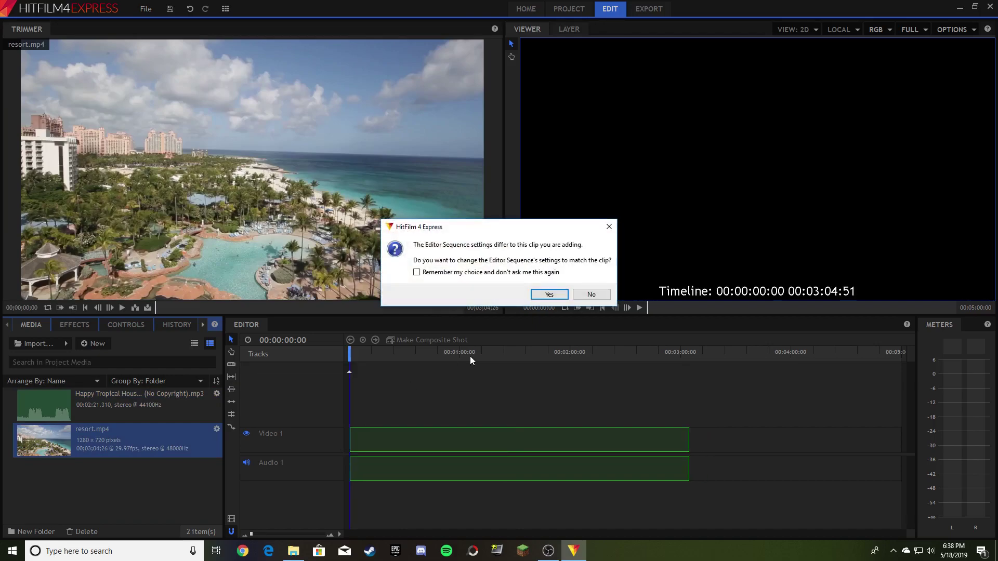
pyautogui.click(547, 294)
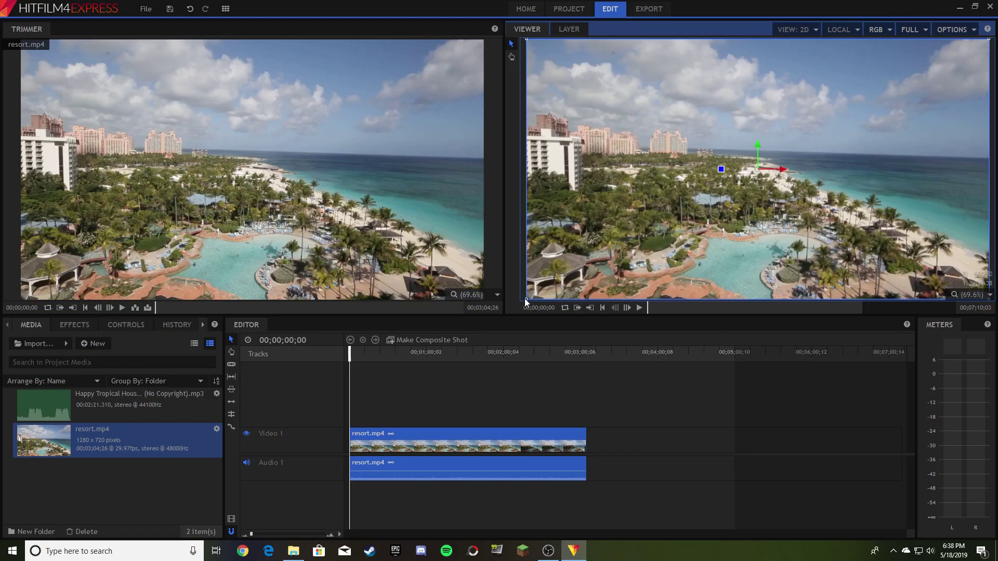
pyautogui.moveTo(527, 300)
pyautogui.mouseDown()
pyautogui.moveTo(566, 282)
pyautogui.moveTo(527, 299)
pyautogui.mouseUp()
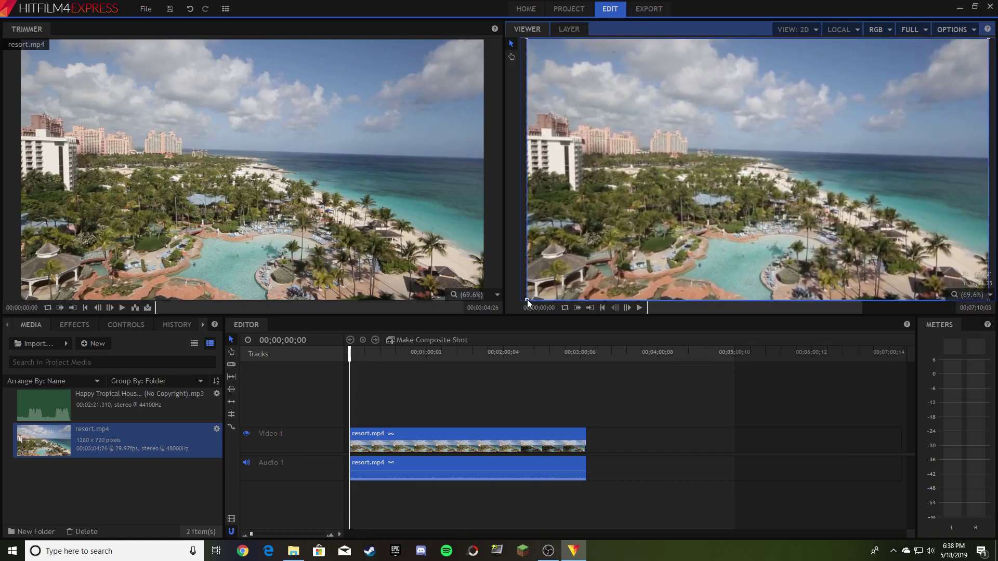
pyautogui.click(388, 383)
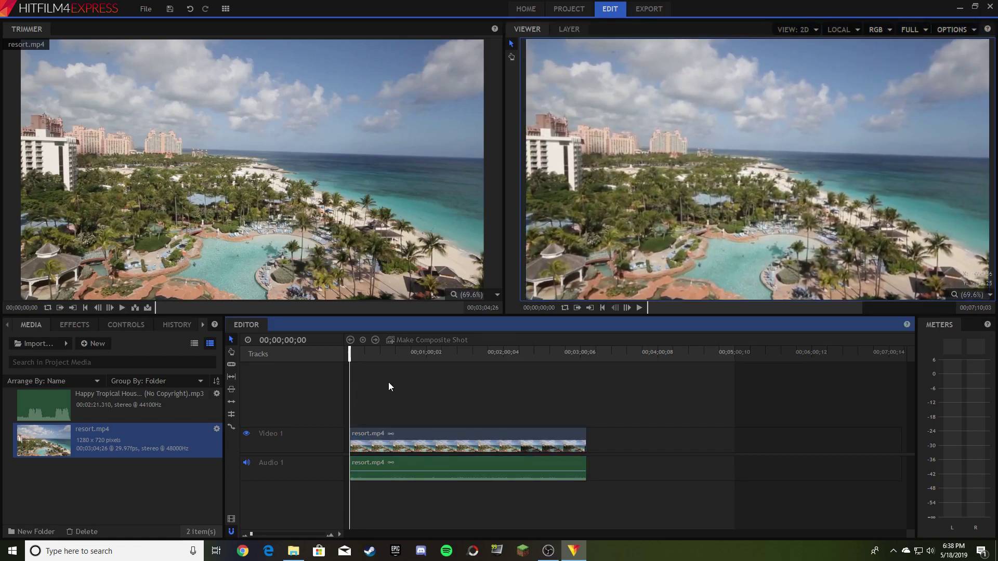
# Step: Change the resort clip's speed to 400% in Edit Speed/Duration
pyautogui.click(367, 435)
pyautogui.rightClick(367, 435)
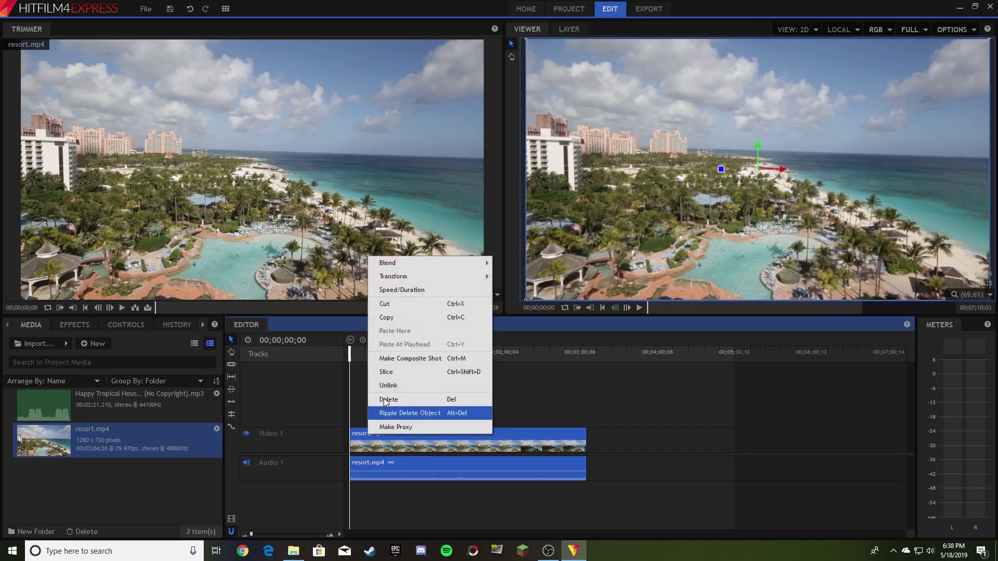
pyautogui.click(388, 290)
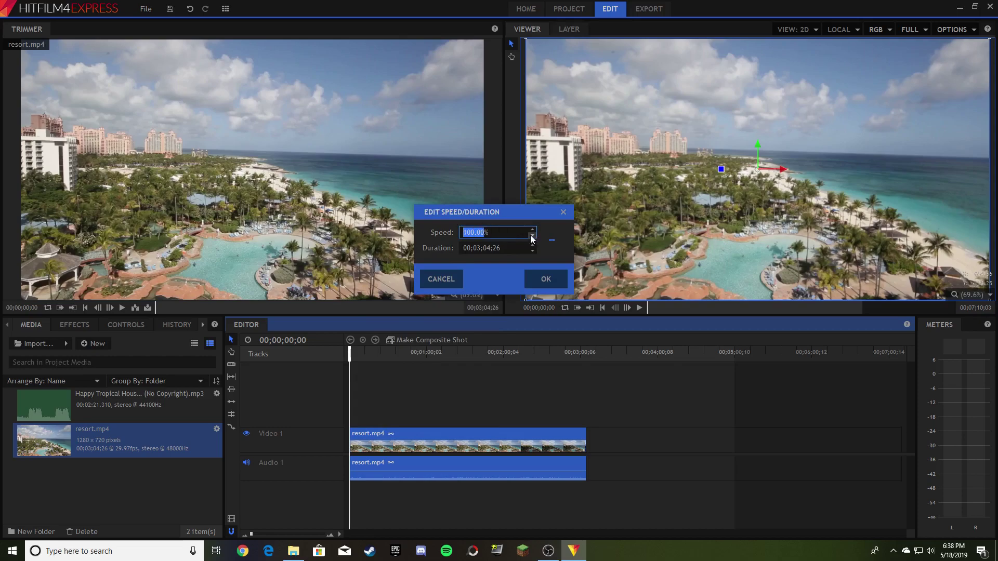
pyautogui.scroll(2, 530, 235)
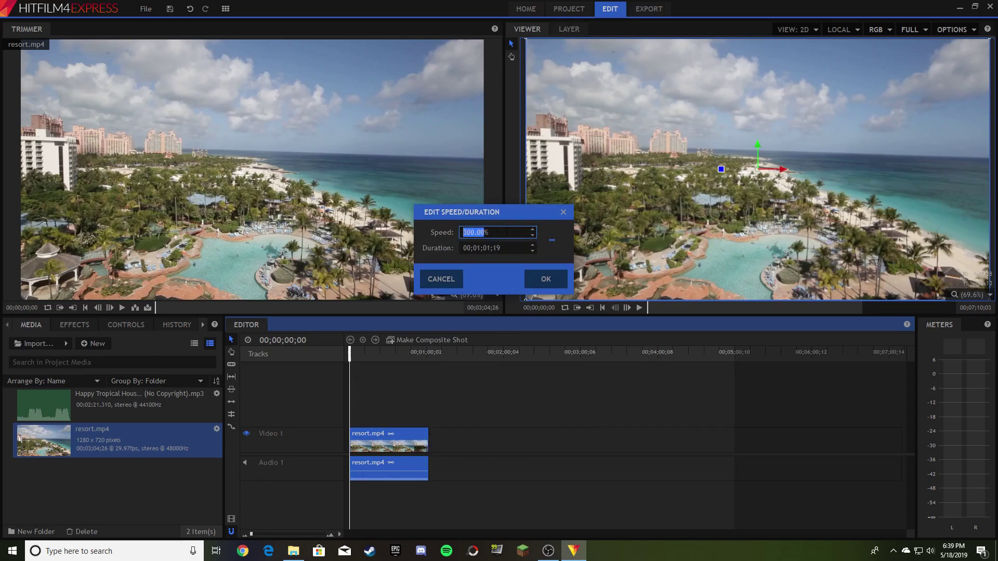
pyautogui.write('350')
pyautogui.press('BackSpace')
pyautogui.press('BackSpace')
pyautogui.press('BackSpace')
pyautogui.write('400')
pyautogui.click(545, 278)
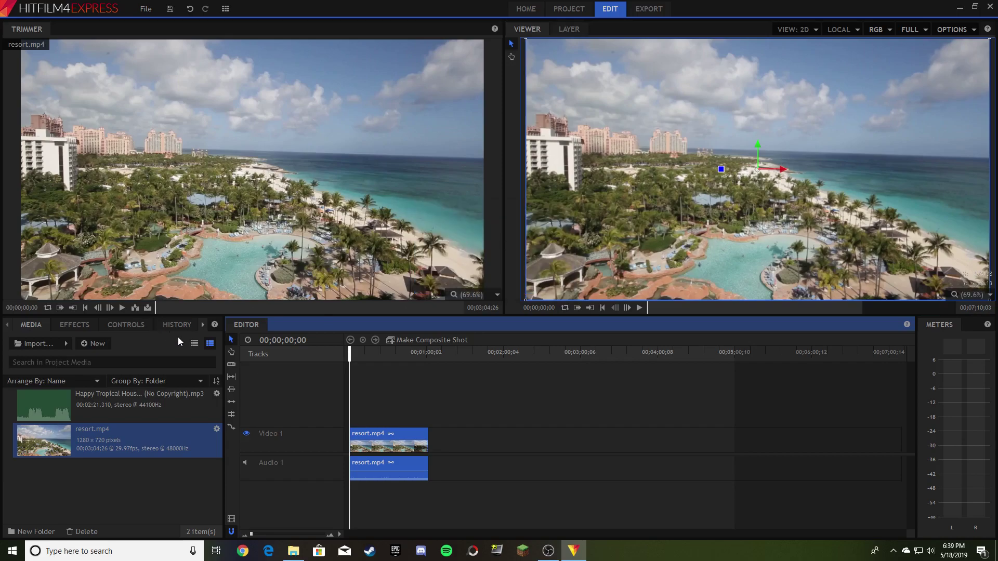
# Step: Place the tropical house mp3 under the video and slice it where the video ends
pyautogui.click(152, 414)
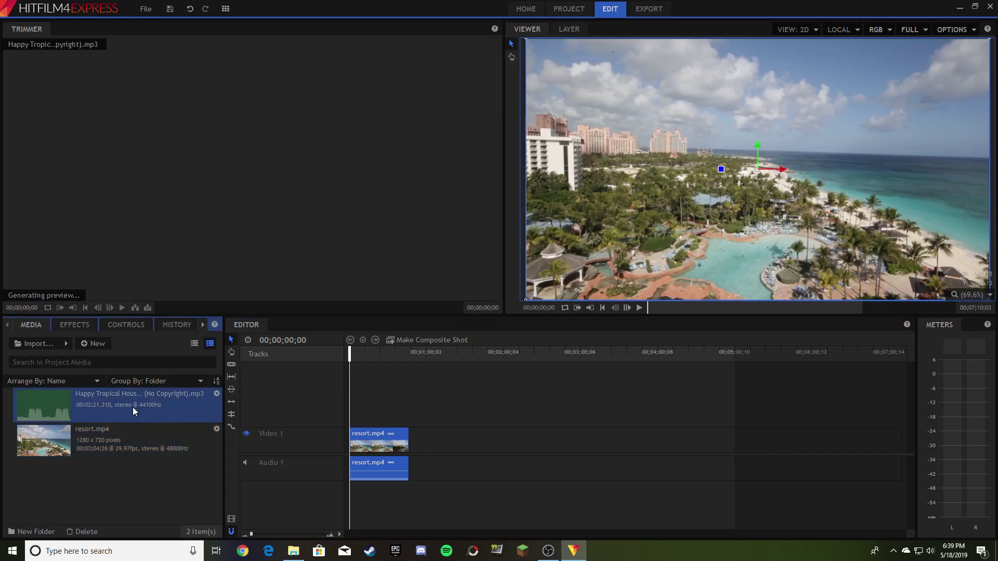
pyautogui.moveTo(156, 414); pyautogui.dragTo(353, 504)
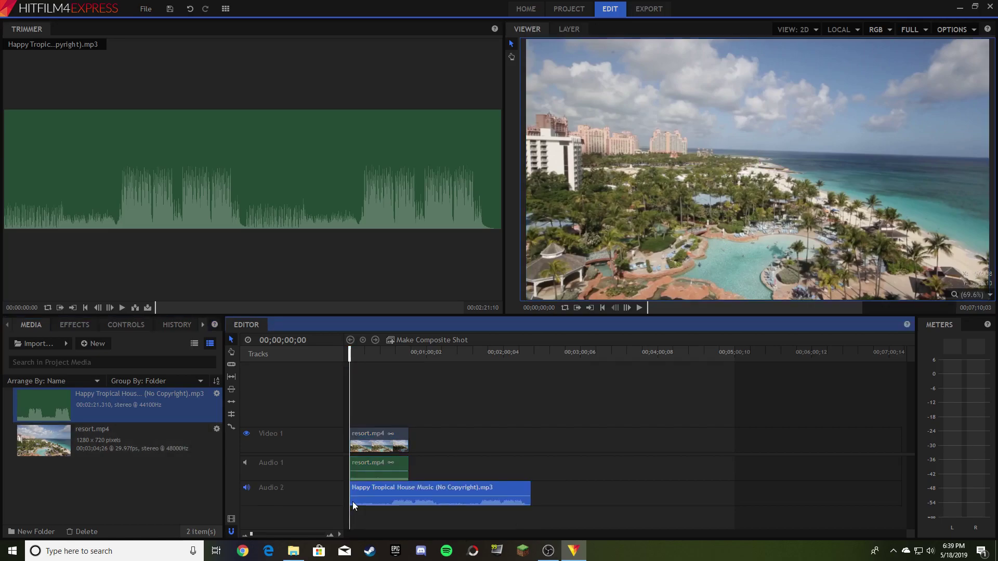
pyautogui.click(407, 352)
pyautogui.click(229, 364)
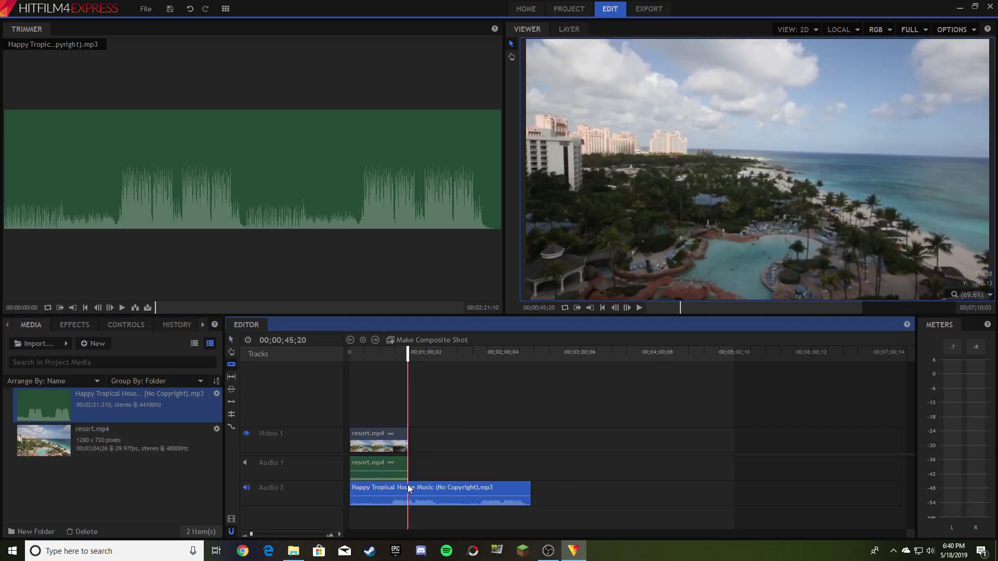
pyautogui.click(407, 484)
# Step: Delete the leftover music past the video's end and reselect the resort.mp4 clip
pyautogui.click(230, 339)
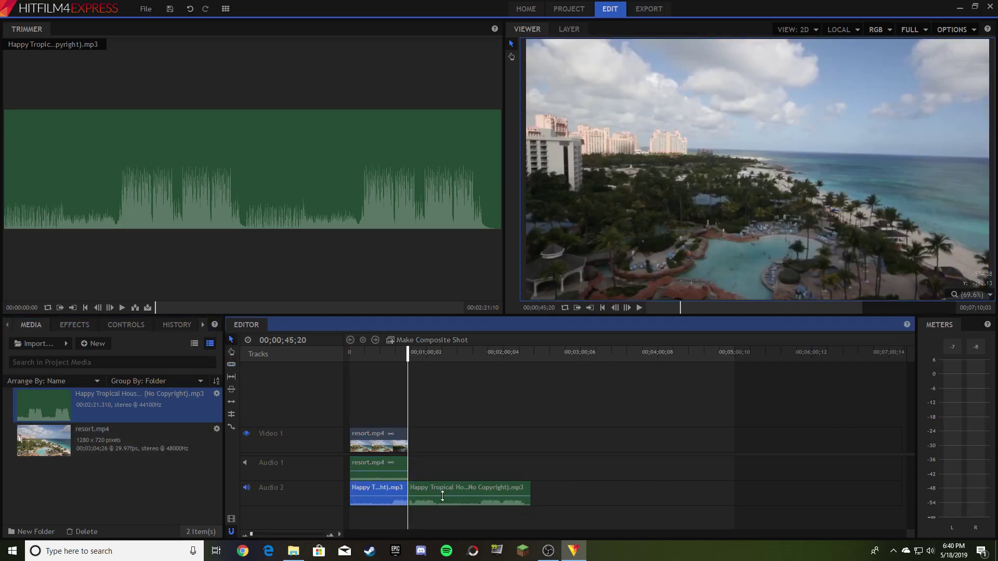
pyautogui.click(437, 486)
pyautogui.rightClick(438, 484)
pyautogui.click(451, 463)
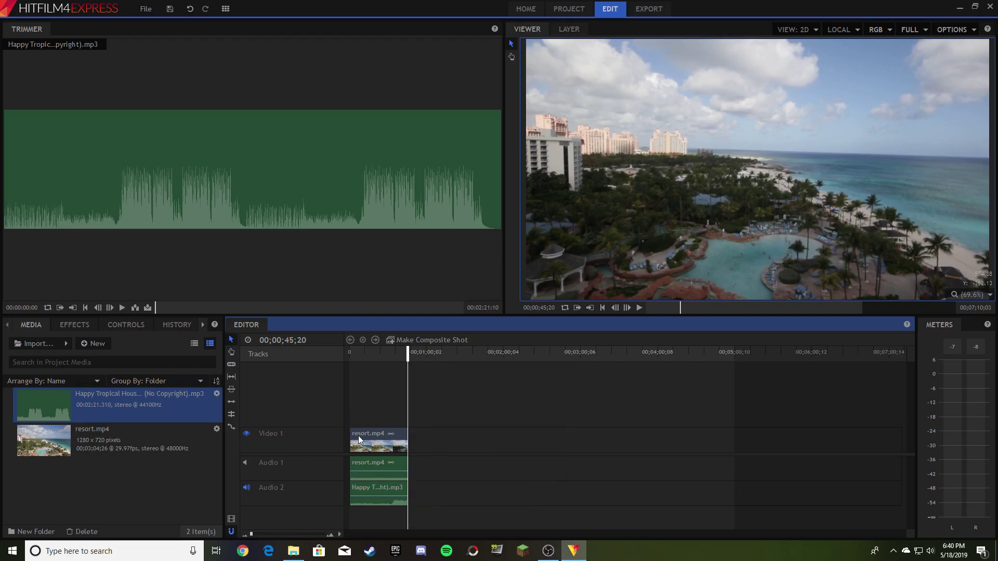
pyautogui.click(357, 435)
pyautogui.click(364, 353)
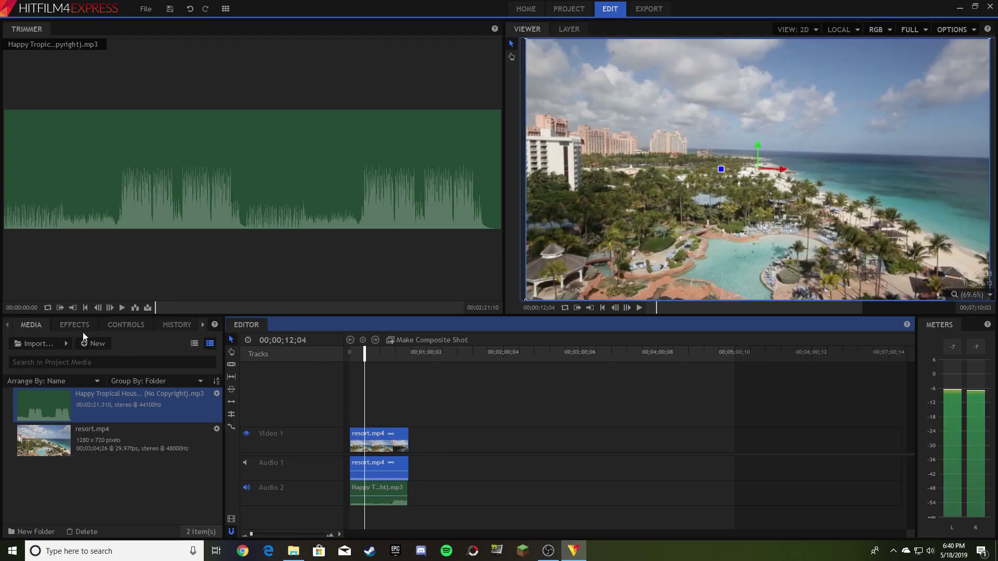
# Step: Apply the Brightness & Contrast effect to the resort.mp4 clip
pyautogui.click(73, 326)
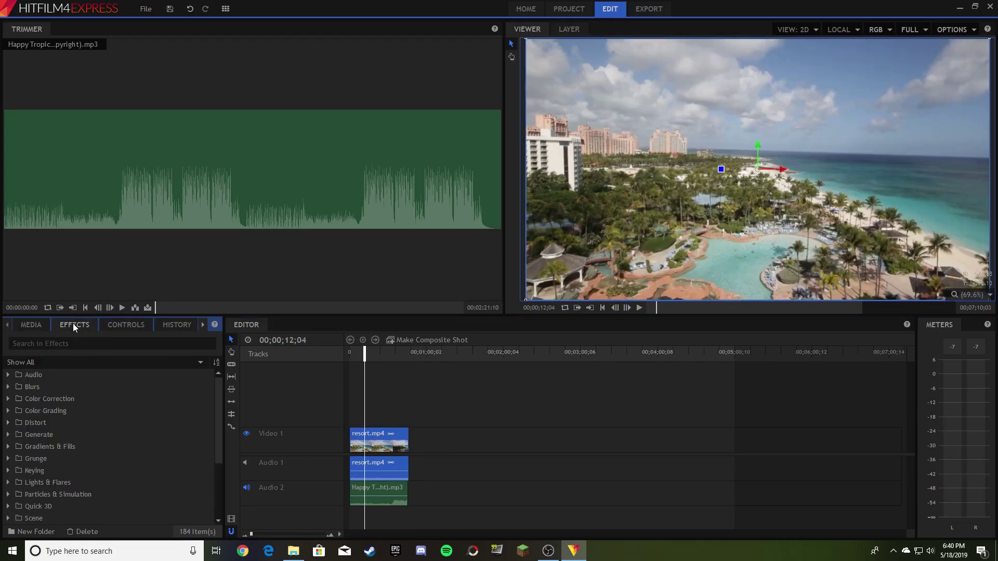
pyautogui.click(52, 343)
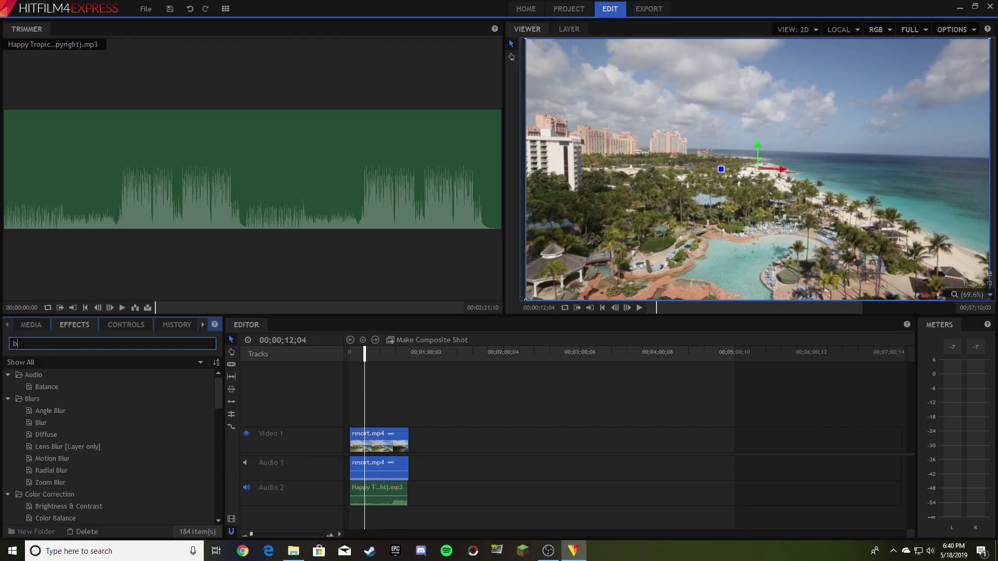
pyautogui.write('rightness')
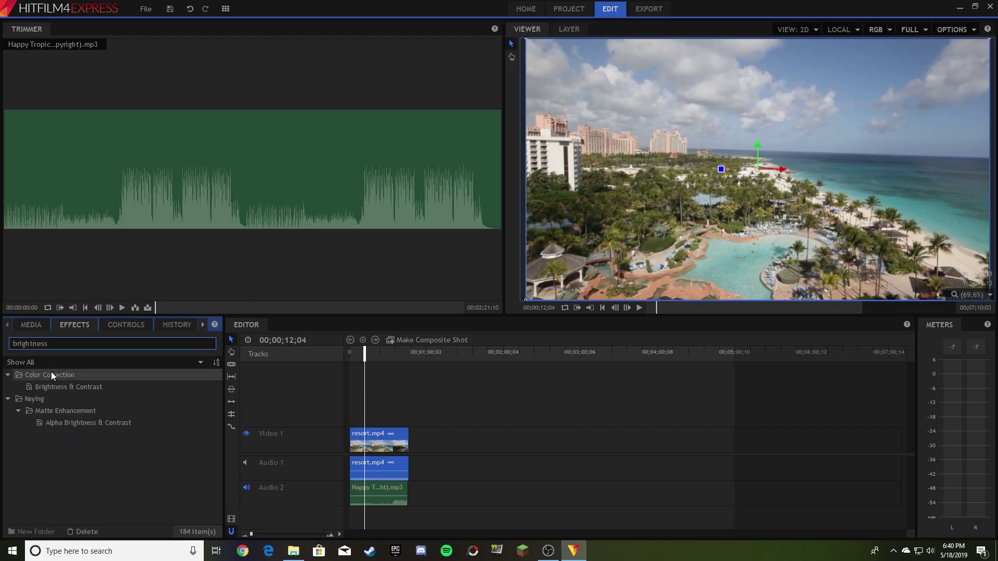
pyautogui.click(63, 387)
pyautogui.moveTo(63, 387); pyautogui.dragTo(365, 432)
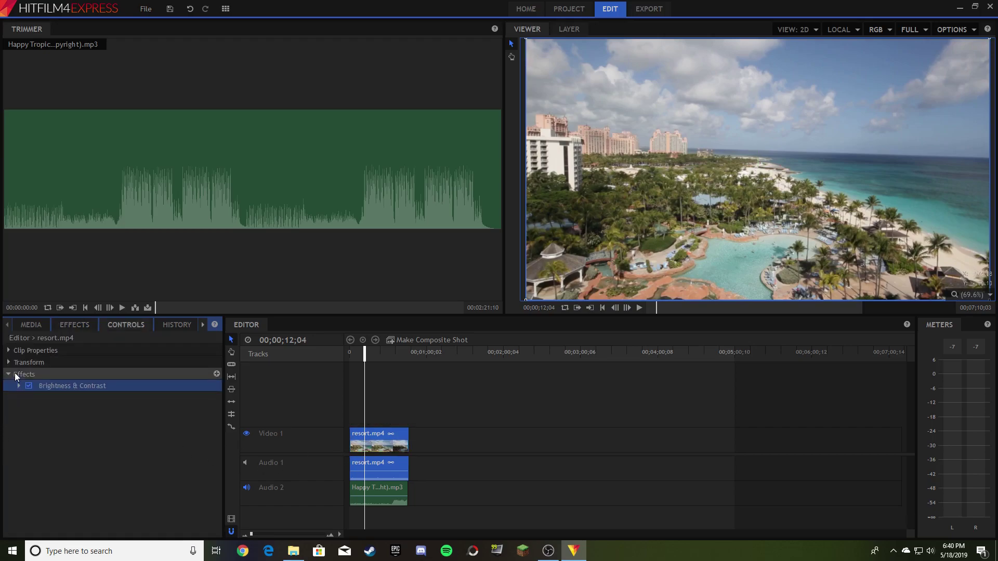
# Step: Apply Color Balance to the resort.mp4 clip and clear the effects search
pyautogui.click(73, 325)
pyautogui.click(129, 344)
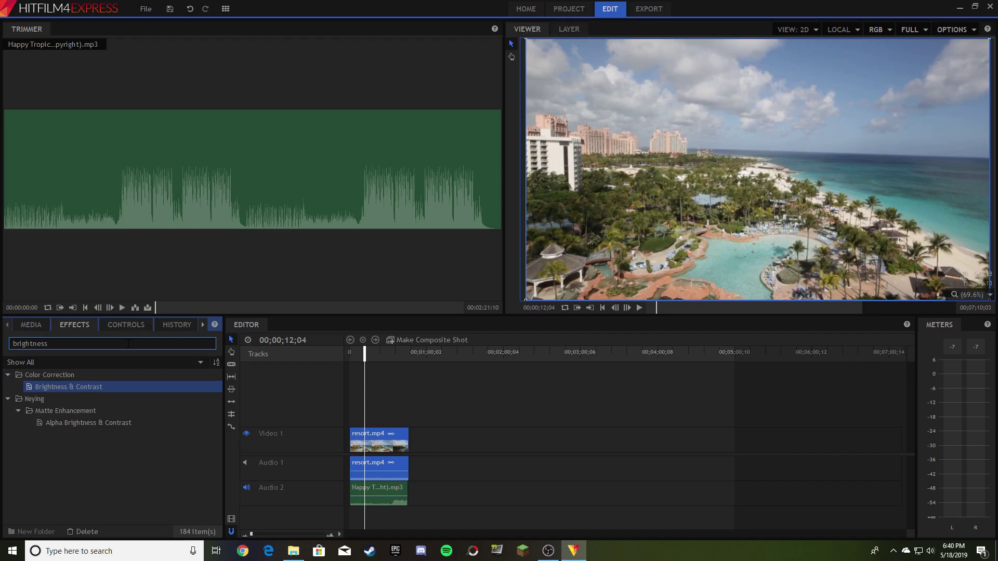
pyautogui.press('BackSpace')
pyautogui.press('BackSpace')
pyautogui.press('BackSpace')
pyautogui.press('BackSpace')
pyautogui.press('BackSpace')
pyautogui.press('BackSpace')
pyautogui.press('BackSpace')
pyautogui.press('BackSpace')
pyautogui.press('BackSpace')
pyautogui.press('BackSpace')
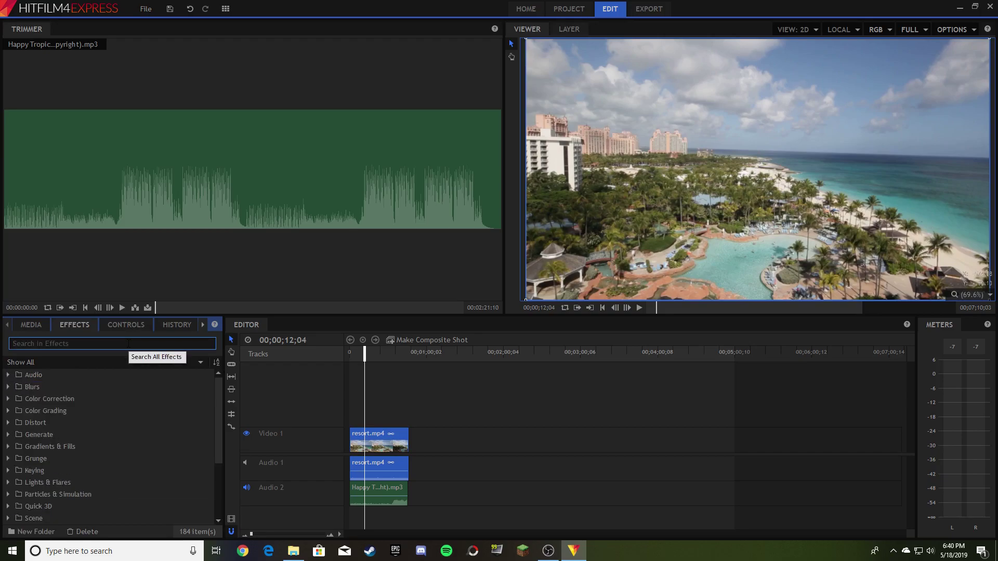
pyautogui.write('color balance')
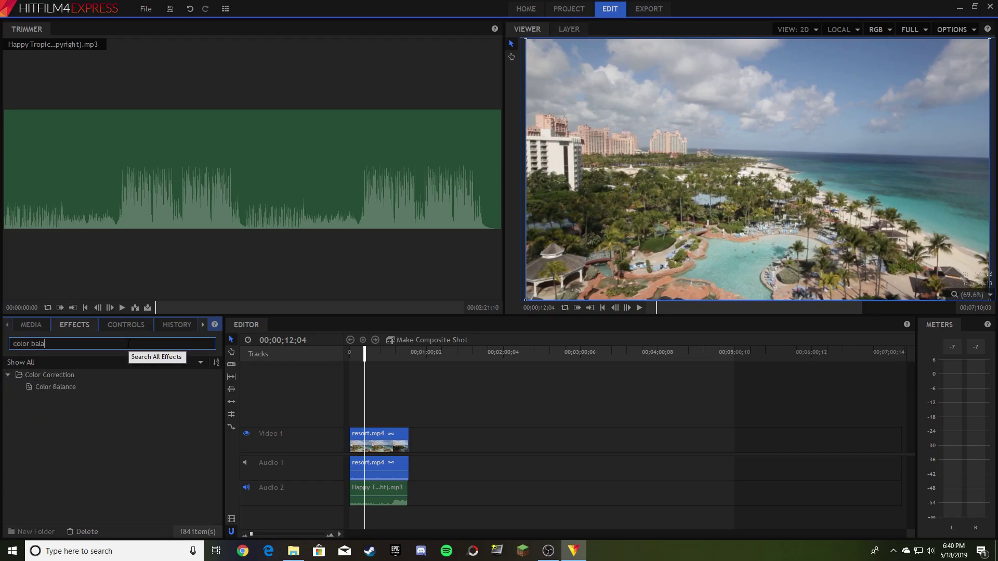
pyautogui.click(76, 386)
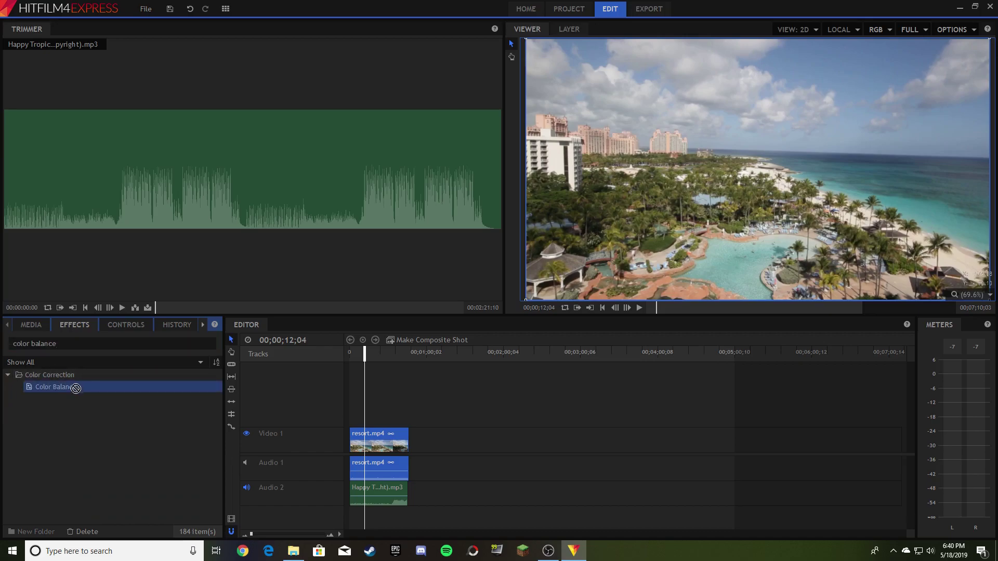
pyautogui.moveTo(76, 387); pyautogui.dragTo(370, 435)
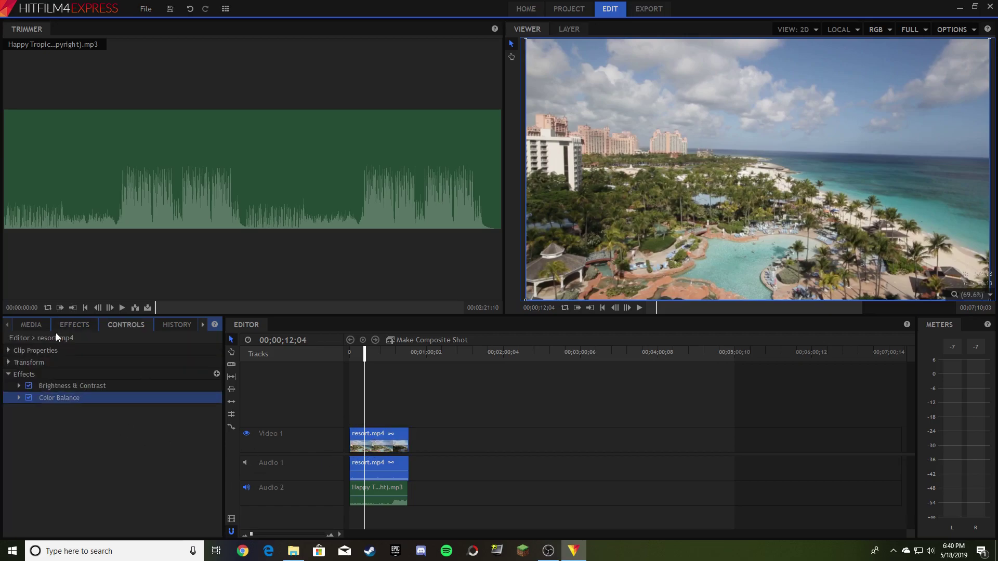
pyautogui.click(67, 324)
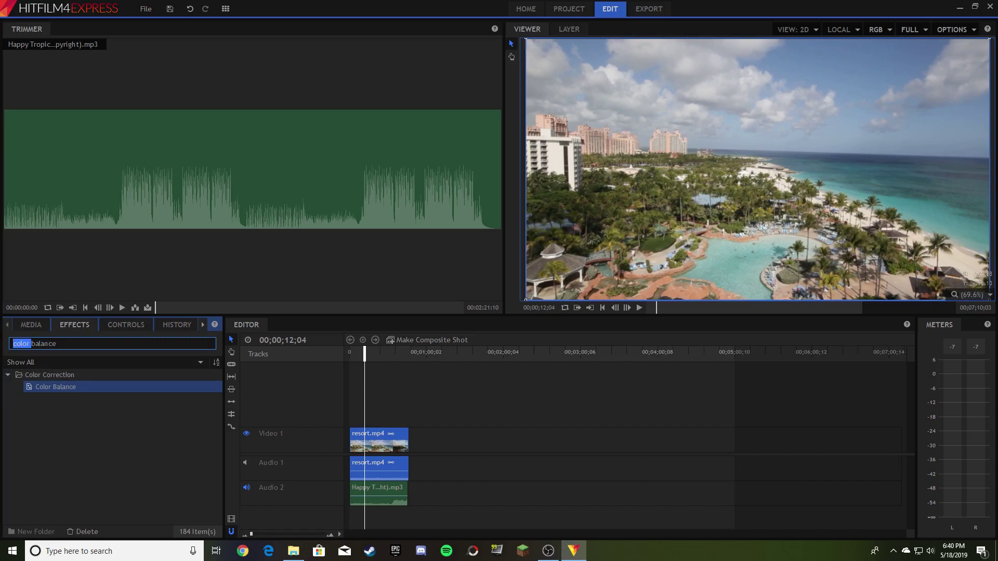
pyautogui.moveTo(30, 343); pyautogui.dragTo(0, 343)
pyautogui.press('BackSpace')
pyautogui.press('BackSpace')
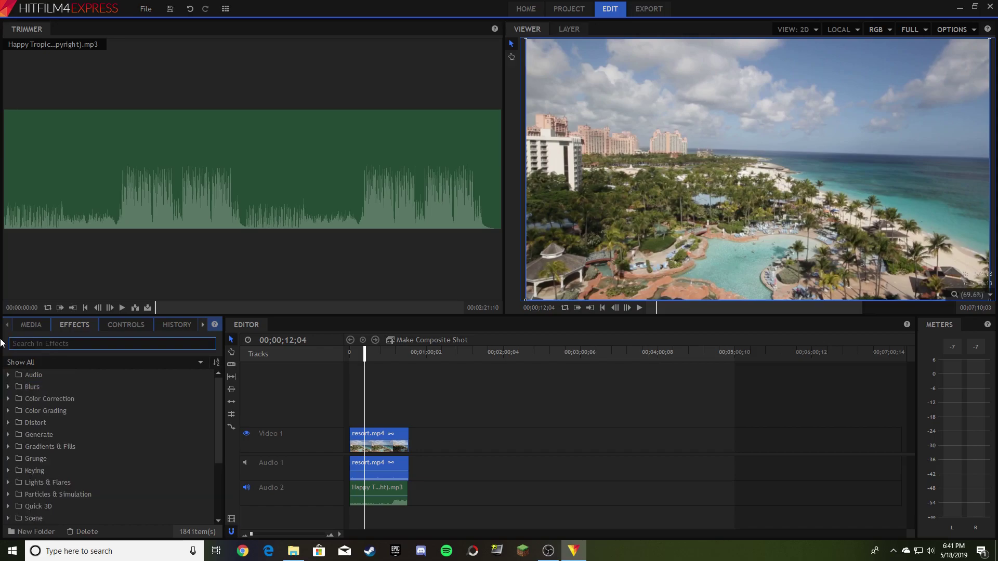
# Step: Add a Letterbox effect to resort.mp4 with a Custom aspect ratio of 2.08
pyautogui.write('letter')
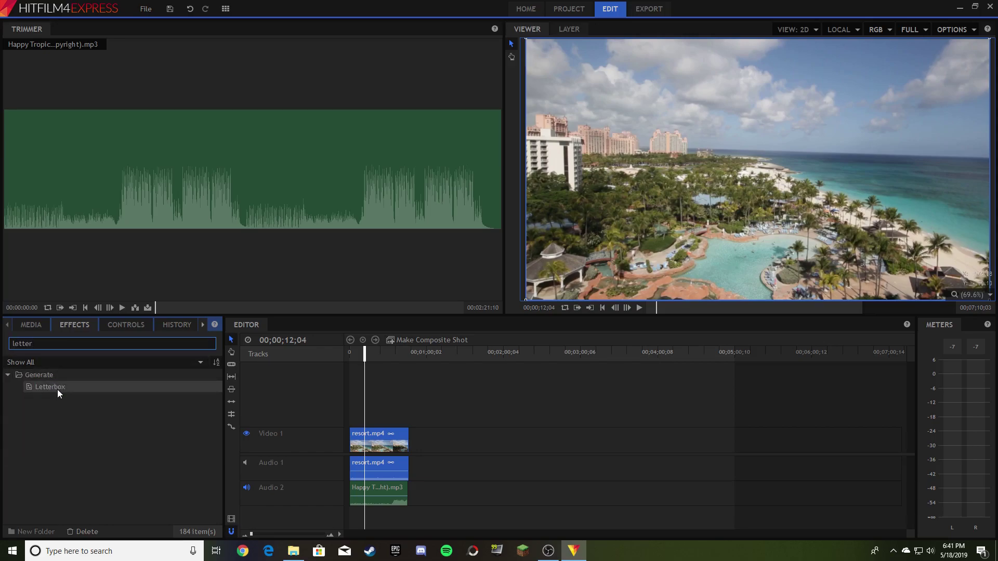
pyautogui.moveTo(57, 389); pyautogui.dragTo(364, 439)
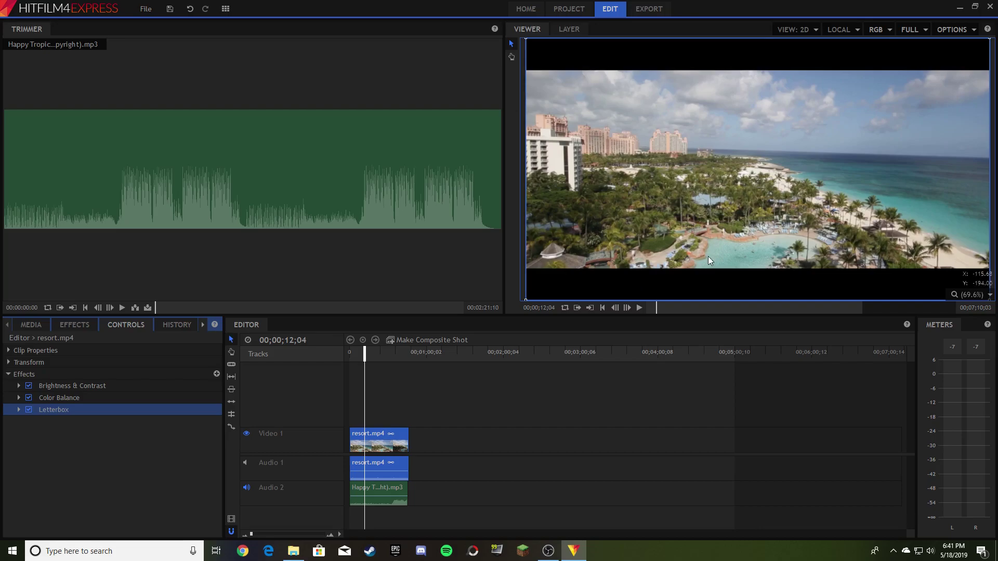
pyautogui.click(20, 411)
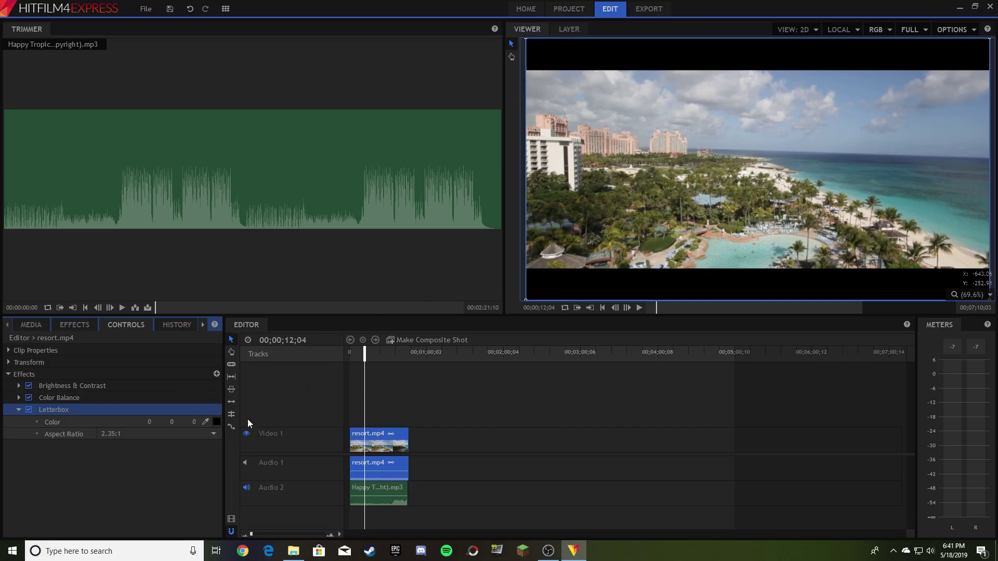
pyautogui.click(212, 432)
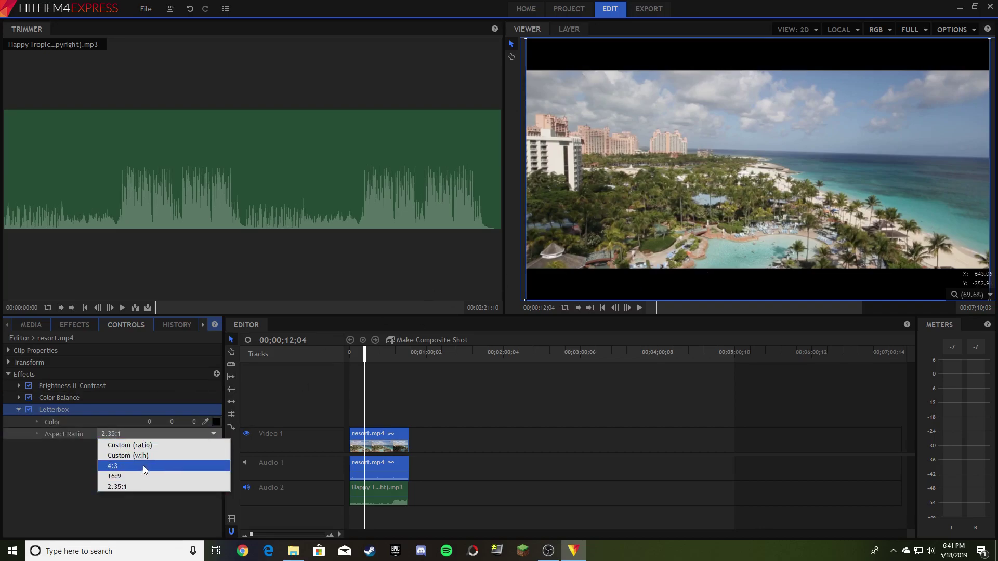
pyautogui.click(142, 446)
pyautogui.moveTo(111, 446)
pyautogui.mouseDown()
pyautogui.moveTo(98, 442)
pyautogui.moveTo(194, 450)
pyautogui.moveTo(115, 446)
pyautogui.mouseUp()
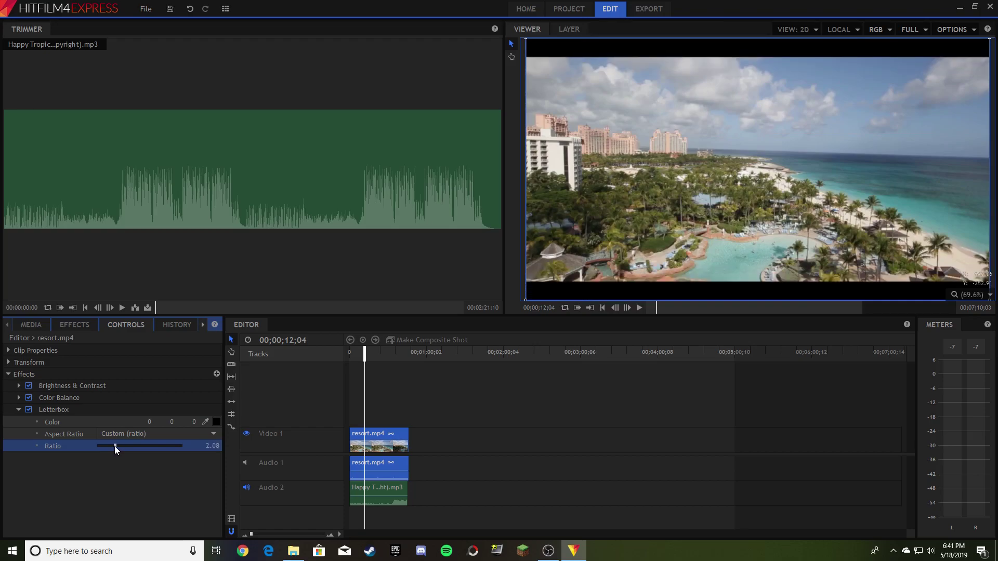
# Step: Set the resort clip's Brightness & Contrast to brightness 6.0 and contrast 48.0
pyautogui.click(19, 410)
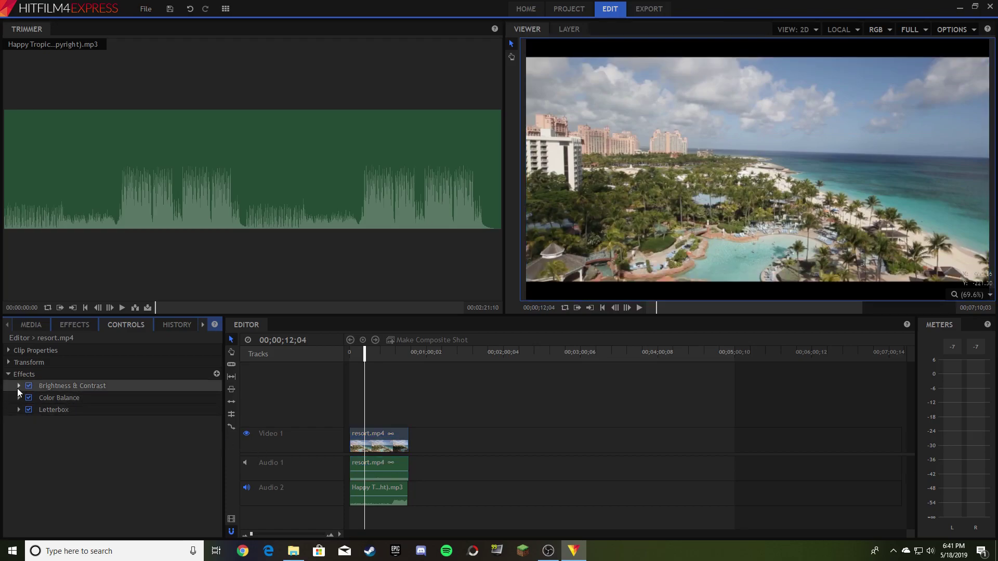
pyautogui.click(19, 385)
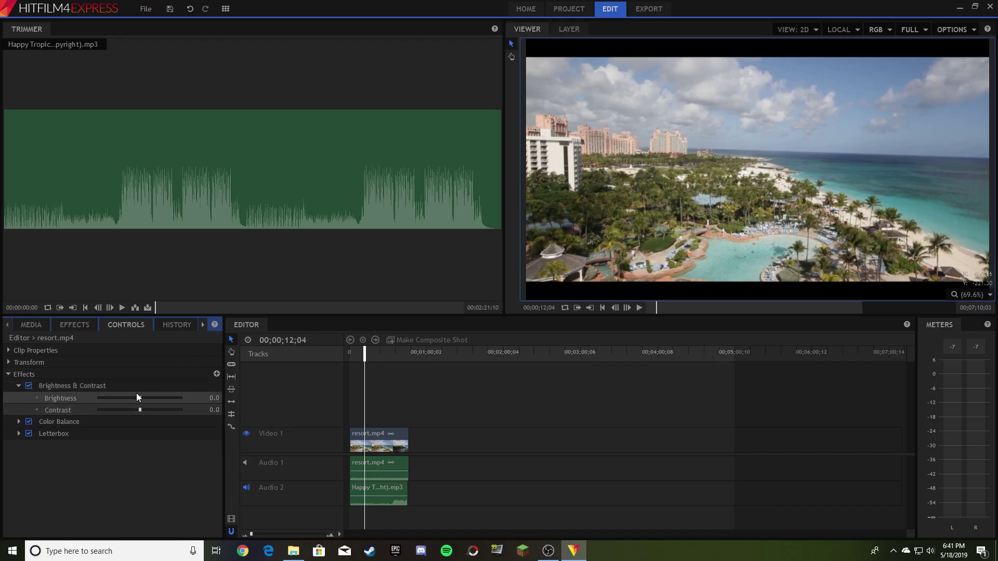
pyautogui.moveTo(142, 396); pyautogui.dragTo(162, 409)
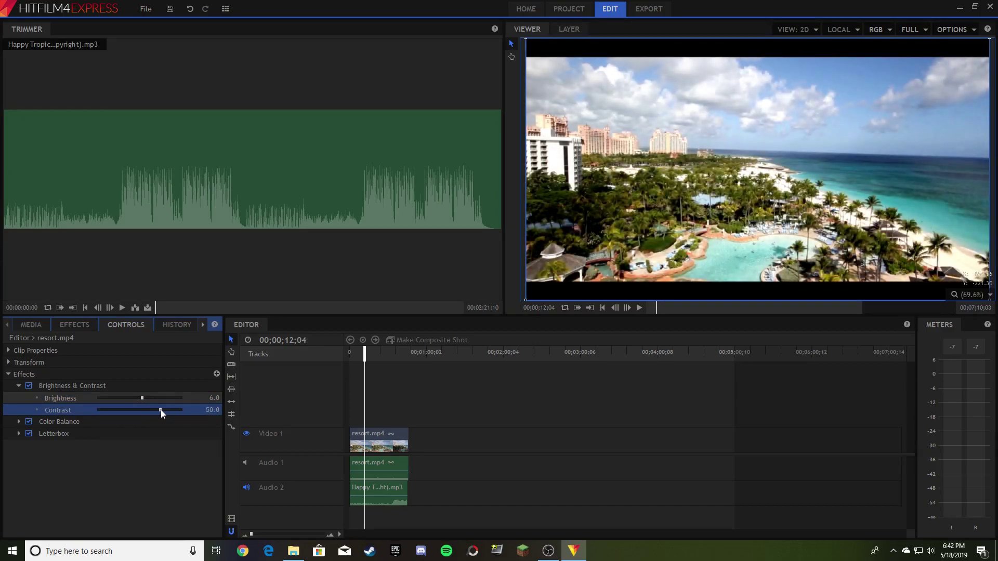
pyautogui.moveTo(160, 410); pyautogui.dragTo(154, 413)
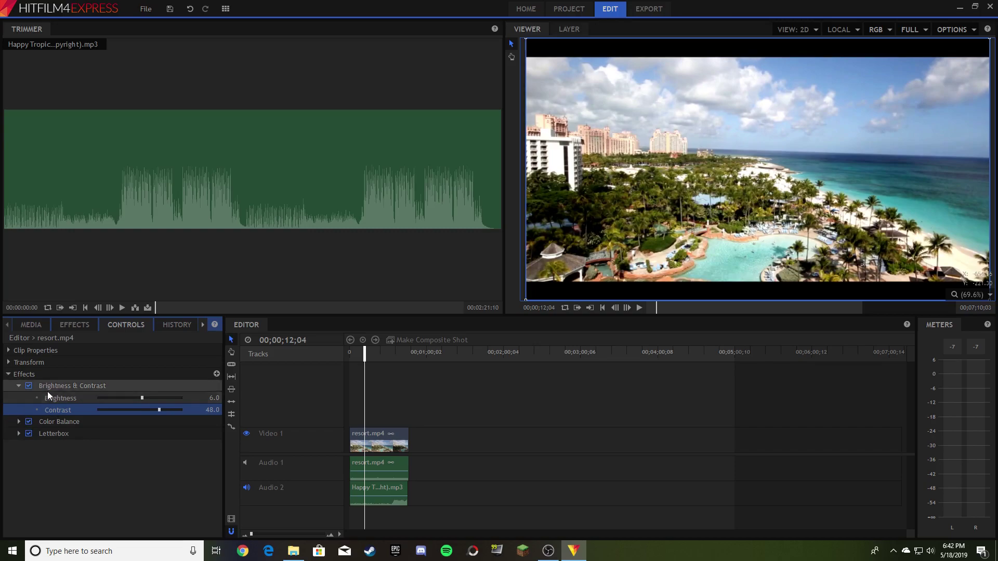
pyautogui.click(18, 386)
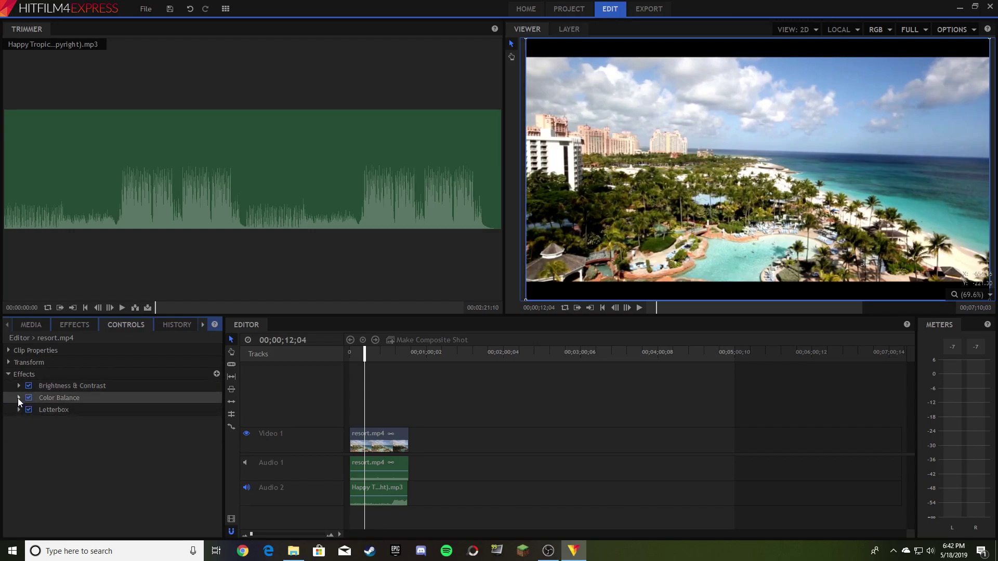
# Step: Adjust the Color Balance shadows to red -28, green -22 and blue 26
pyautogui.click(18, 398)
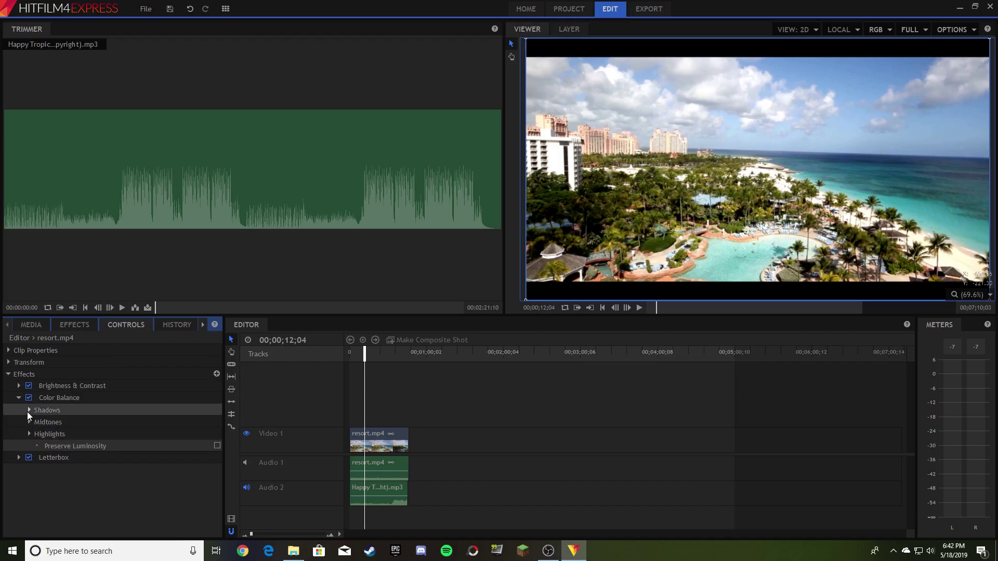
pyautogui.click(29, 410)
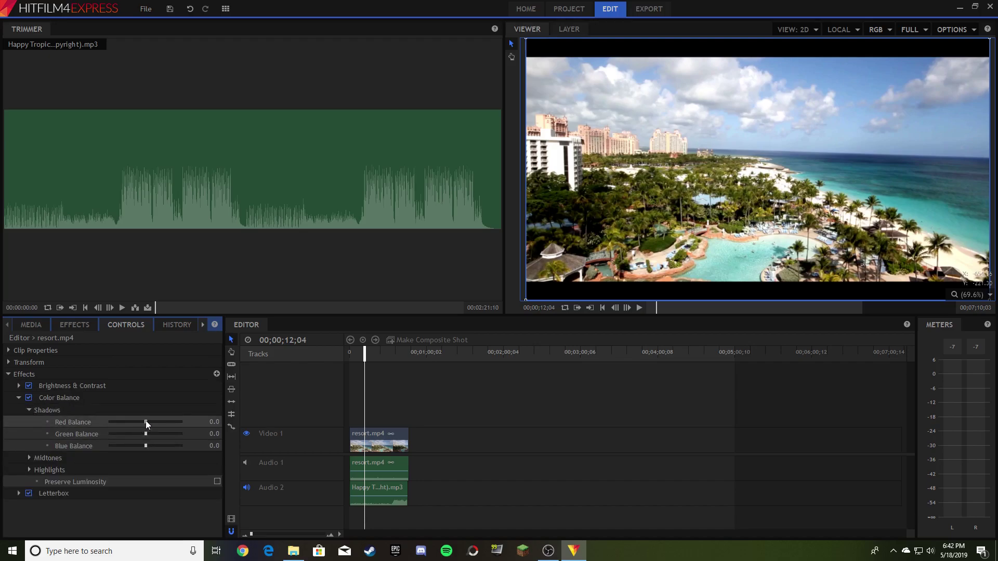
pyautogui.moveTo(145, 422); pyautogui.dragTo(177, 426)
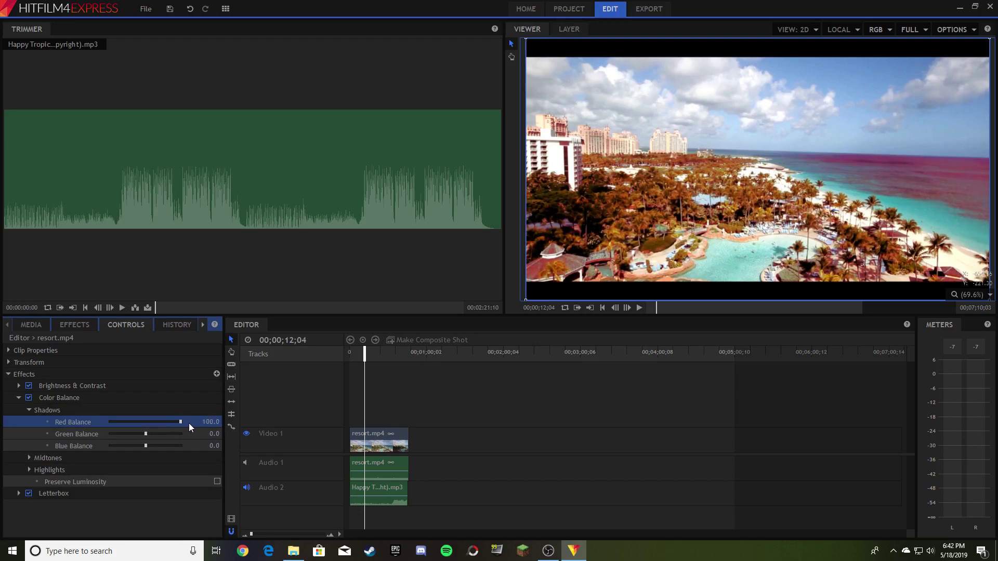
pyautogui.moveTo(180, 425); pyautogui.dragTo(139, 426)
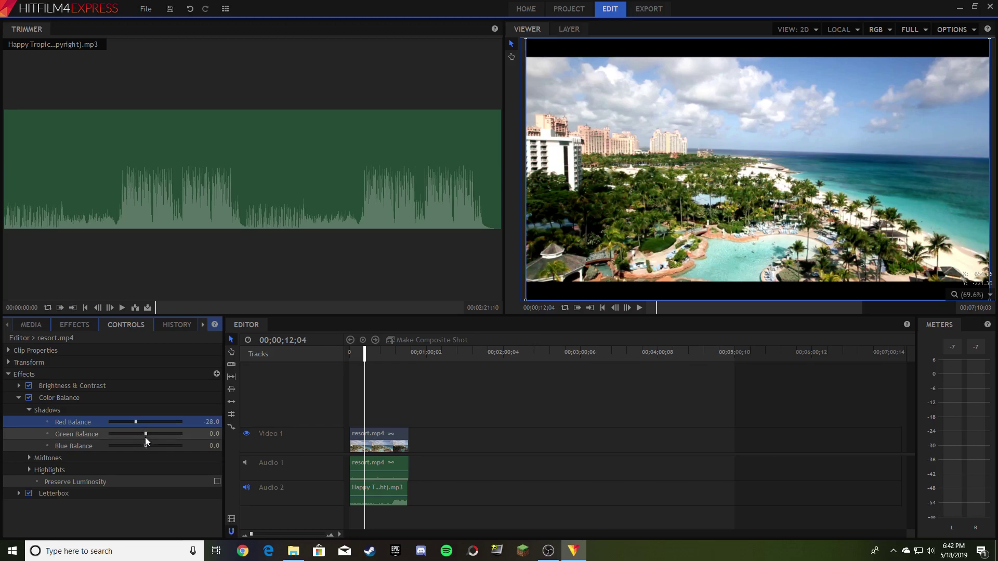
pyautogui.moveTo(145, 434)
pyautogui.mouseDown()
pyautogui.moveTo(190, 439)
pyautogui.moveTo(104, 433)
pyautogui.moveTo(176, 438)
pyautogui.moveTo(142, 439)
pyautogui.mouseUp()
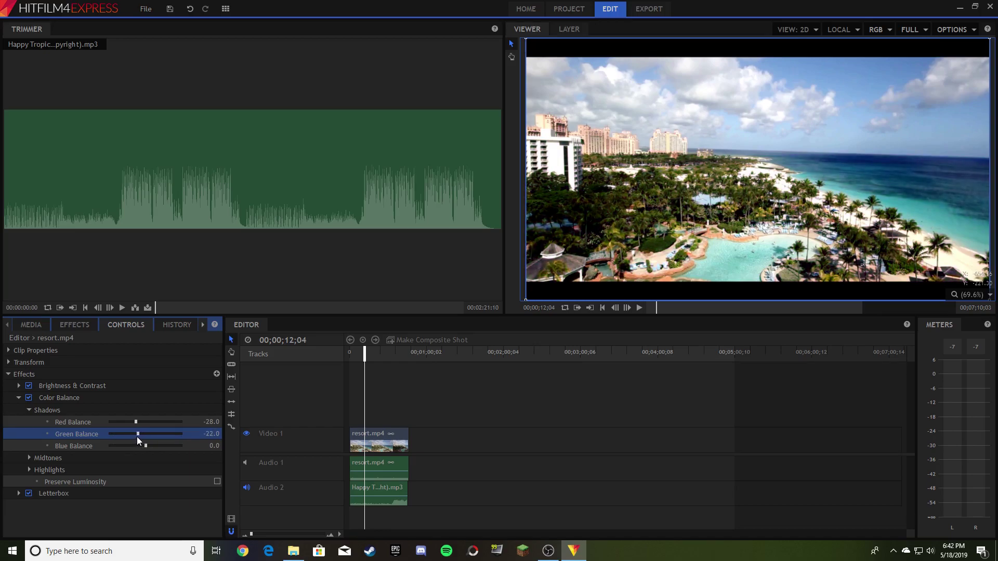
pyautogui.moveTo(146, 445); pyautogui.dragTo(188, 447)
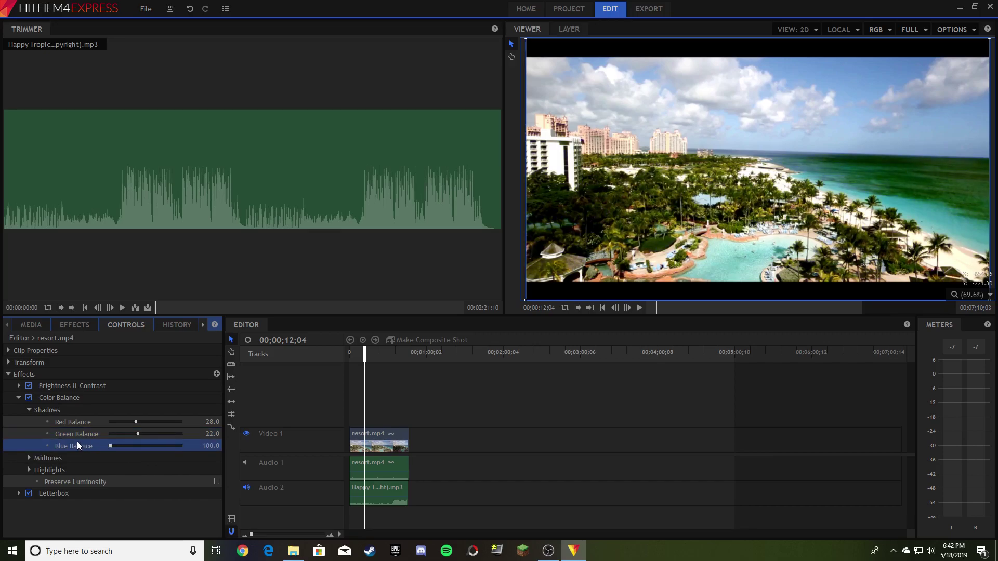
pyautogui.moveTo(111, 445); pyautogui.dragTo(164, 447)
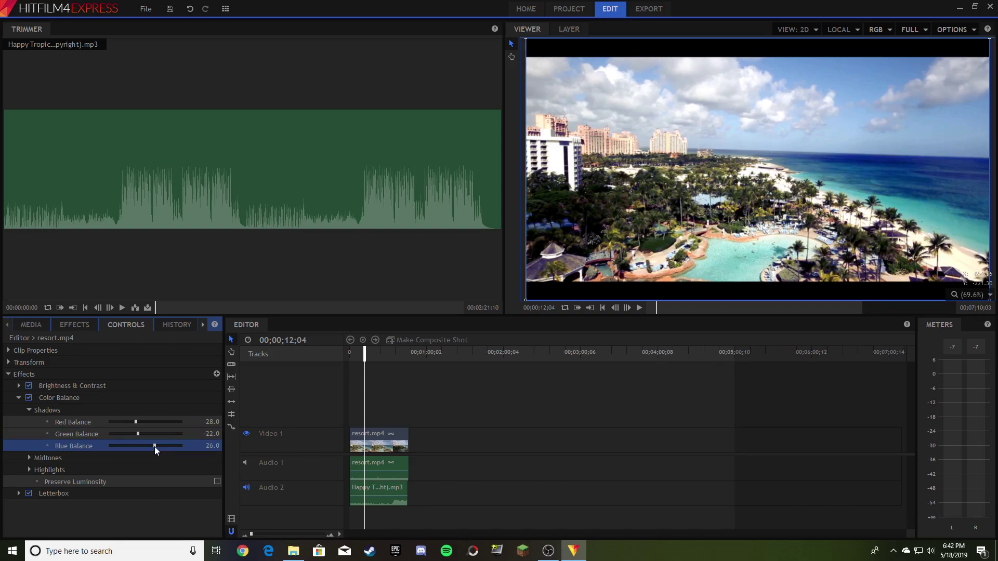
# Step: Return the playhead to 0 and play the graded edit with music, then stop playback
pyautogui.click(19, 396)
pyautogui.click(370, 353)
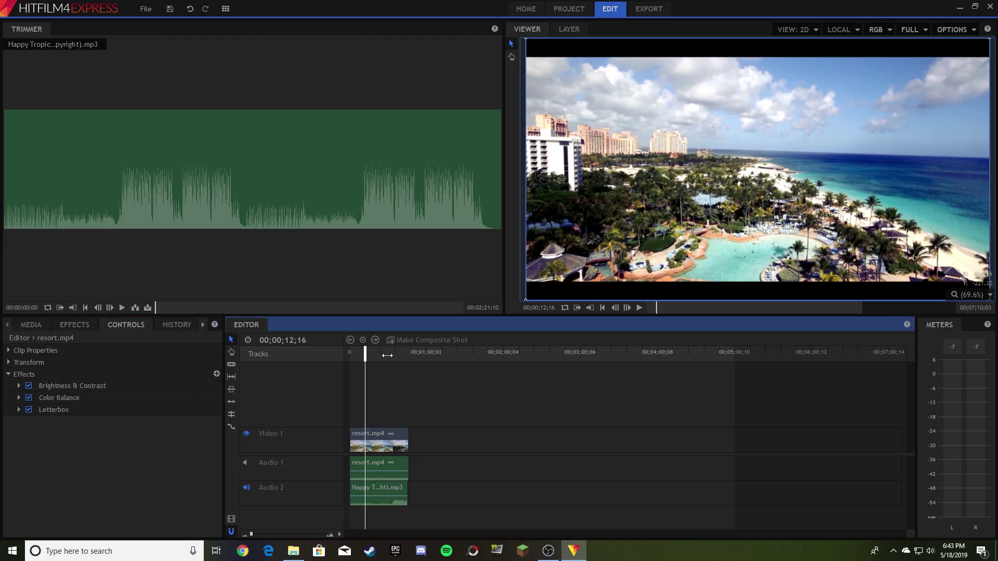
pyautogui.moveTo(394, 356); pyautogui.dragTo(311, 357)
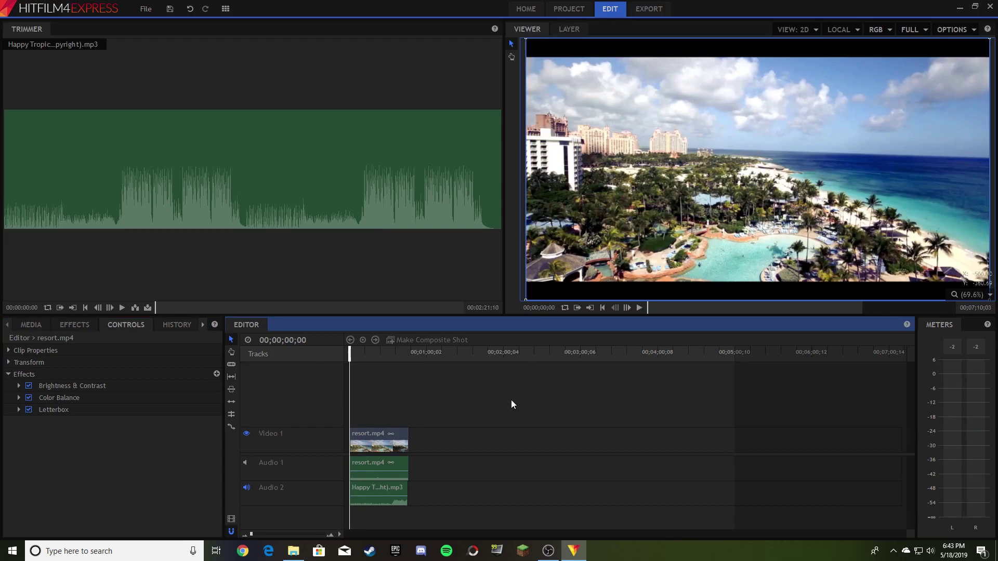
pyautogui.press('space')
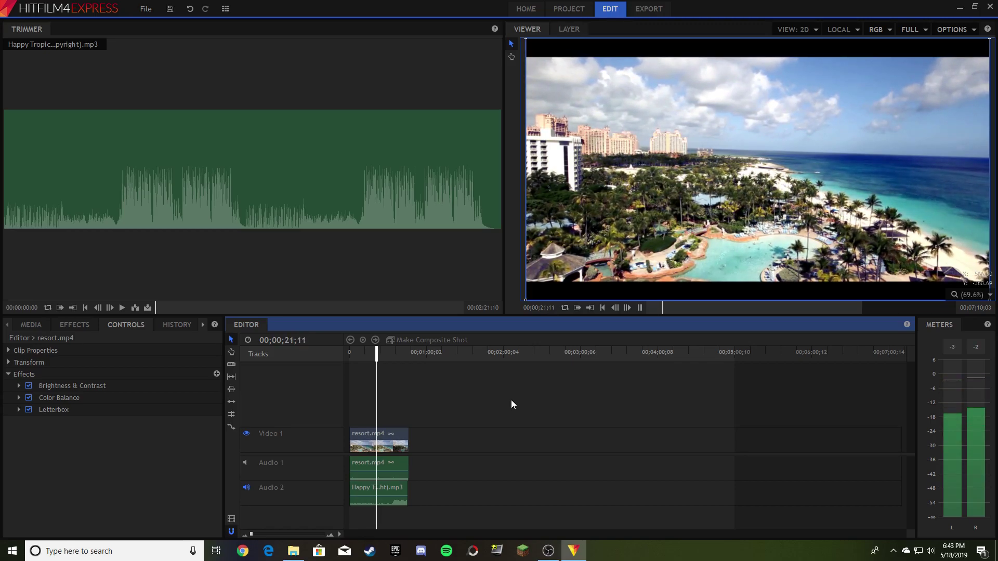
pyautogui.press('space')
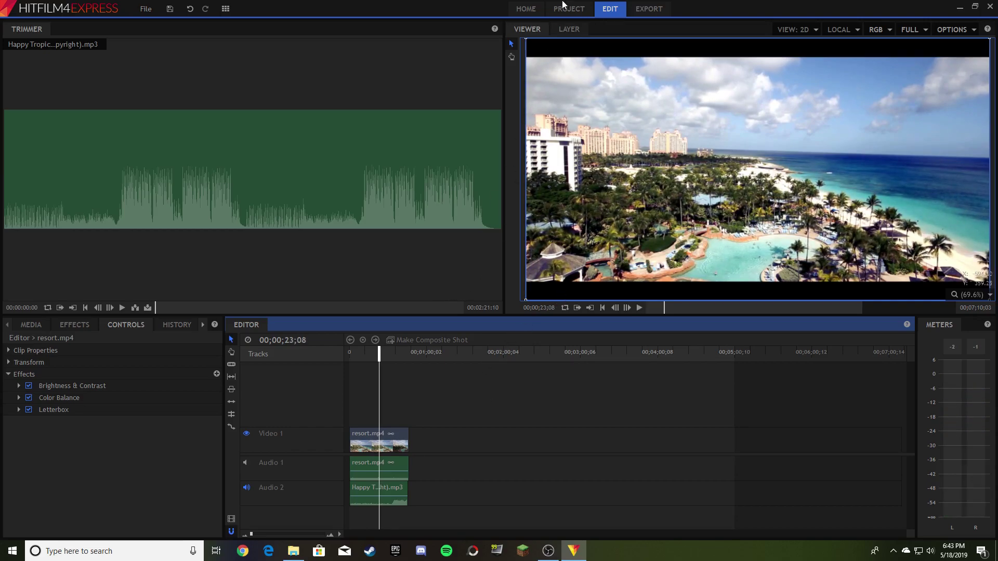
# Step: Switch the export to MP4 with a 60.00 frame rate, then return to editing
pyautogui.click(639, 13)
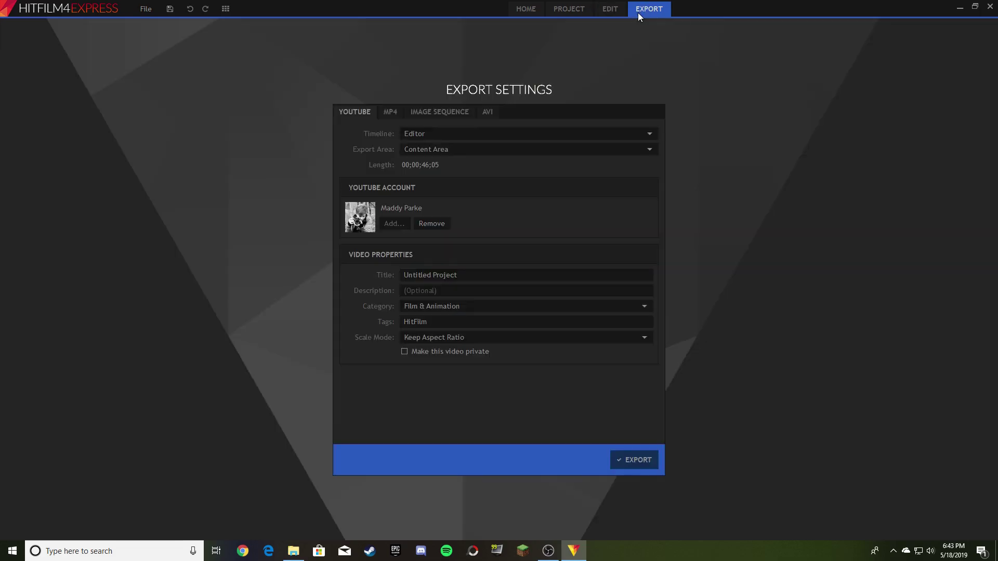
pyautogui.click(387, 113)
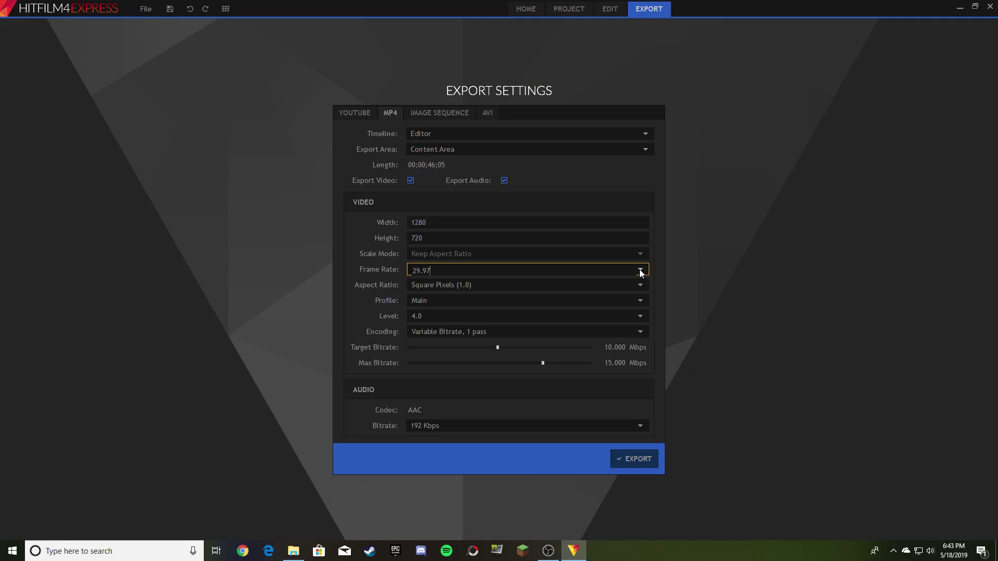
pyautogui.moveTo(431, 271); pyautogui.dragTo(350, 270)
pyautogui.write('60.00')
pyautogui.click(610, 9)
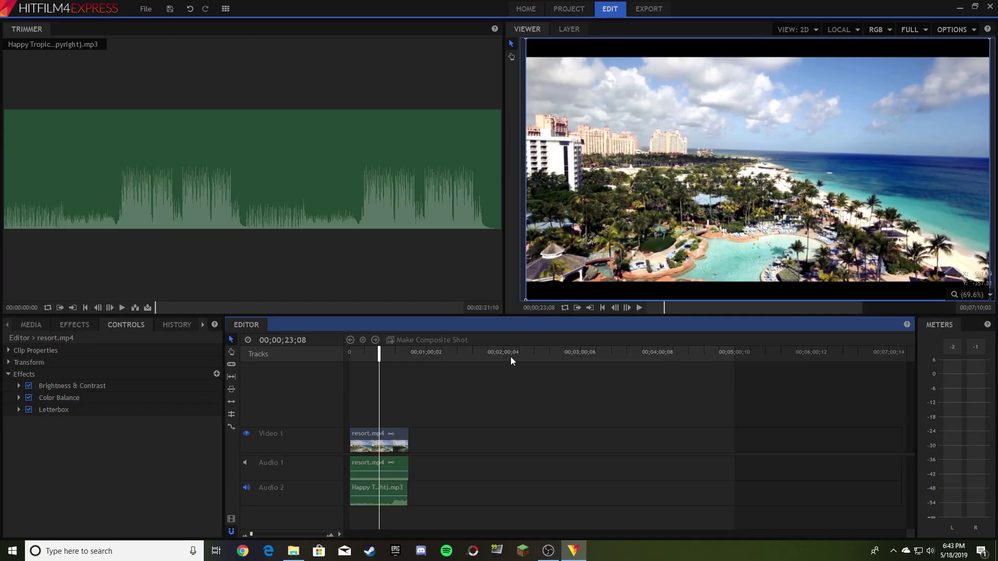